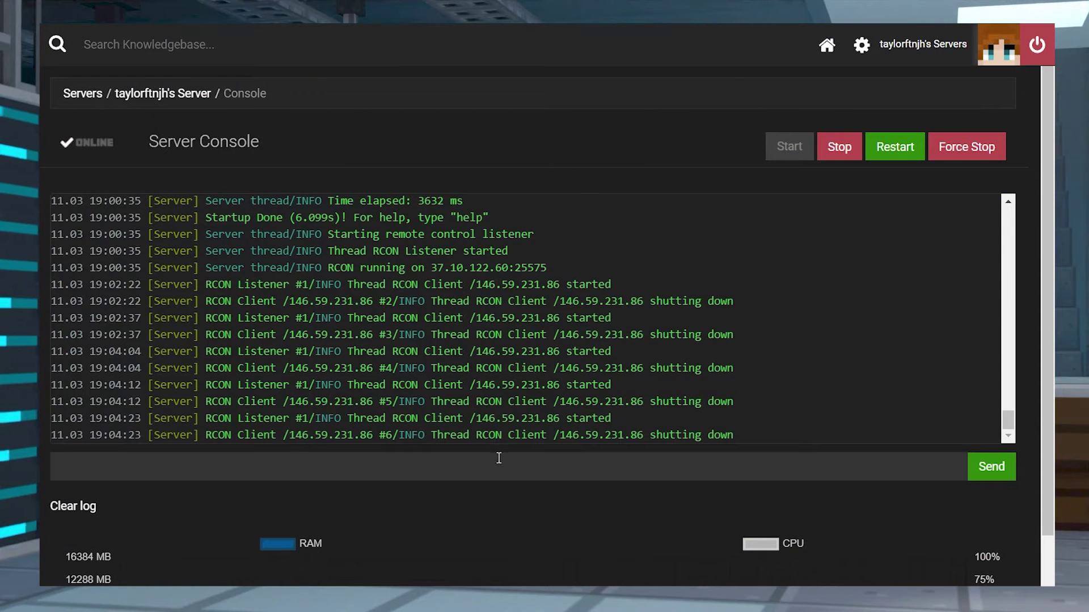
Step: Run /list in the Apex server console (0 of 32 players online), then start typing /players
click(498, 457)
text(/)
key(BackSpace)
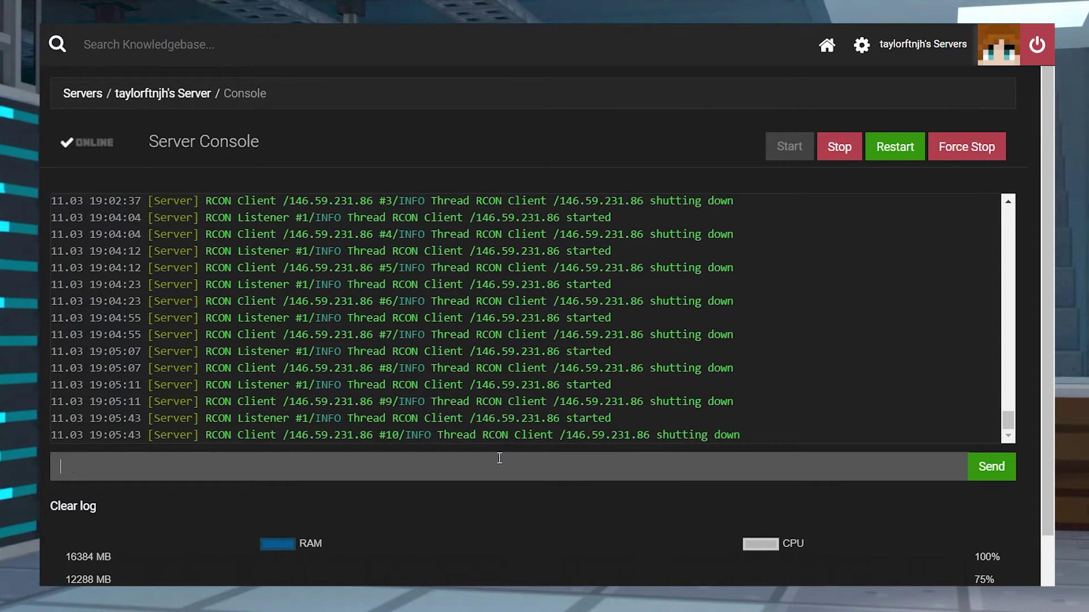
text(/list)
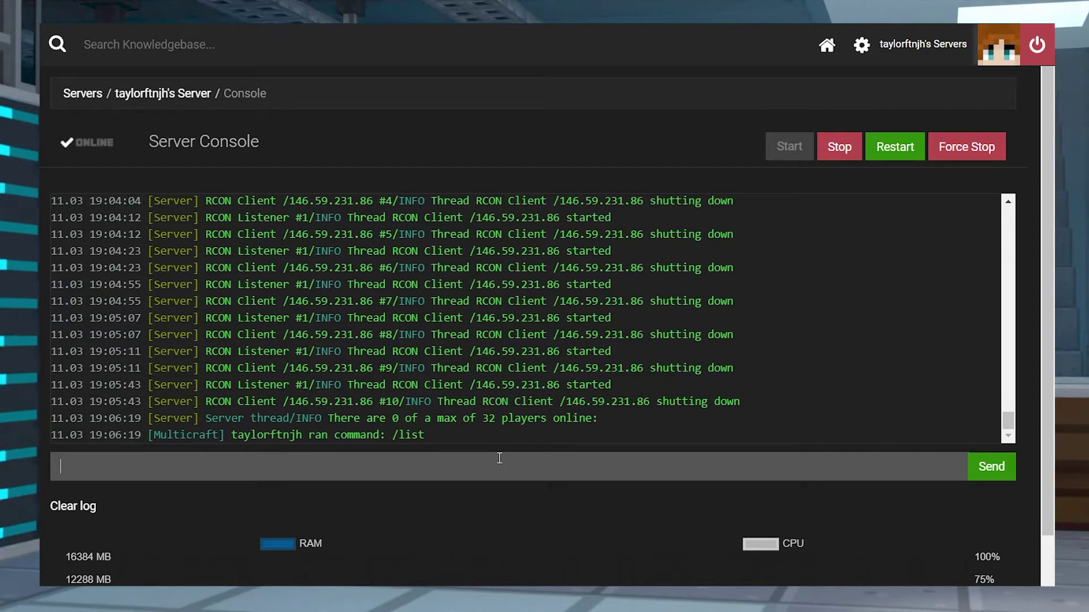
text(/pl)
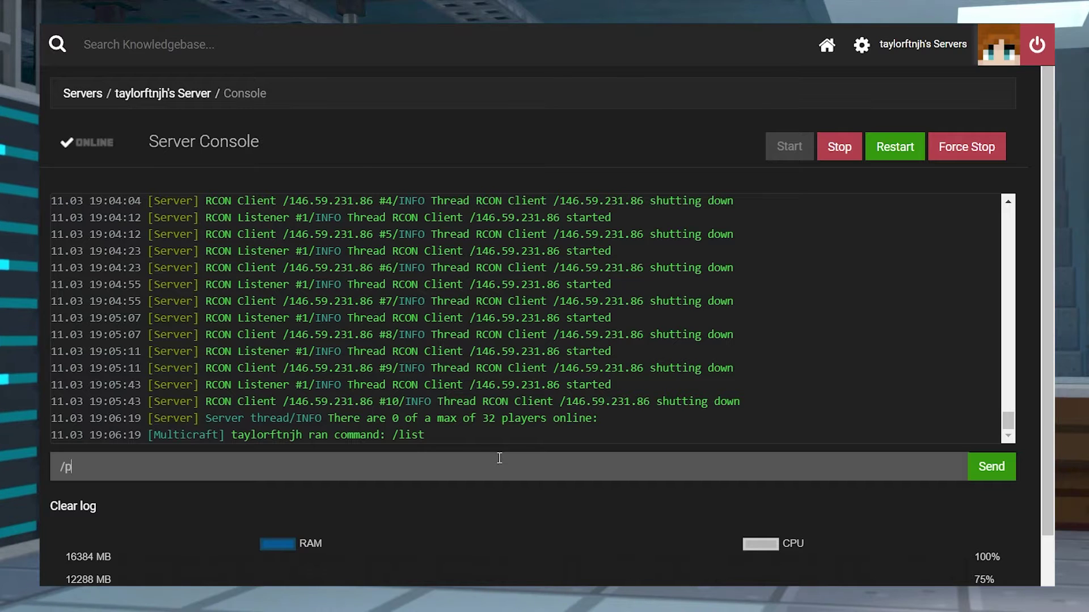
text(ayers)
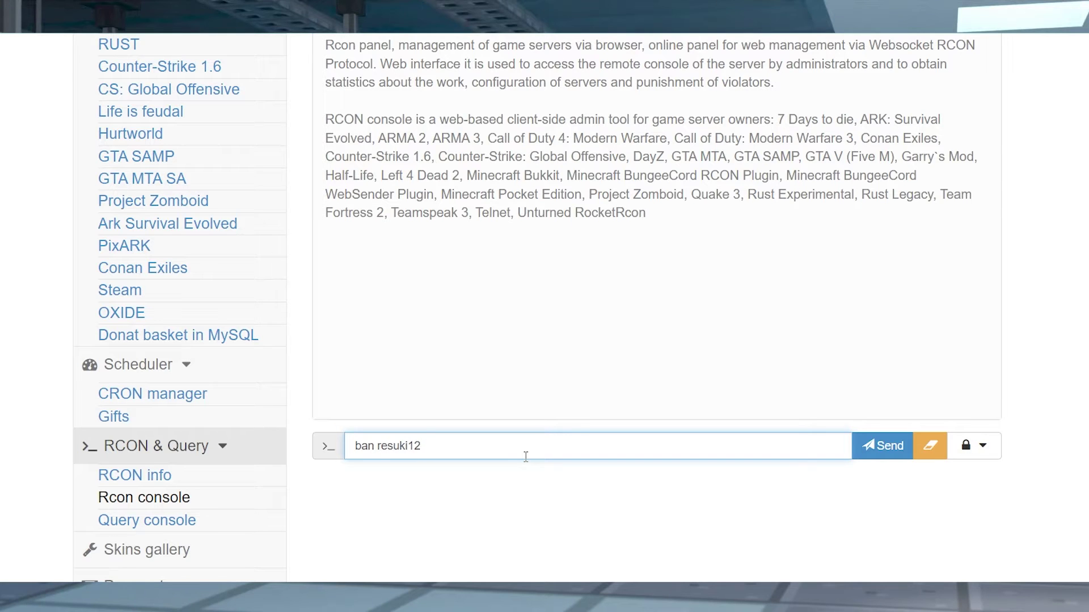
Step: Send the ban command, select its confirmation reply, and open the Donate for Minecraft servers page
key(Return)
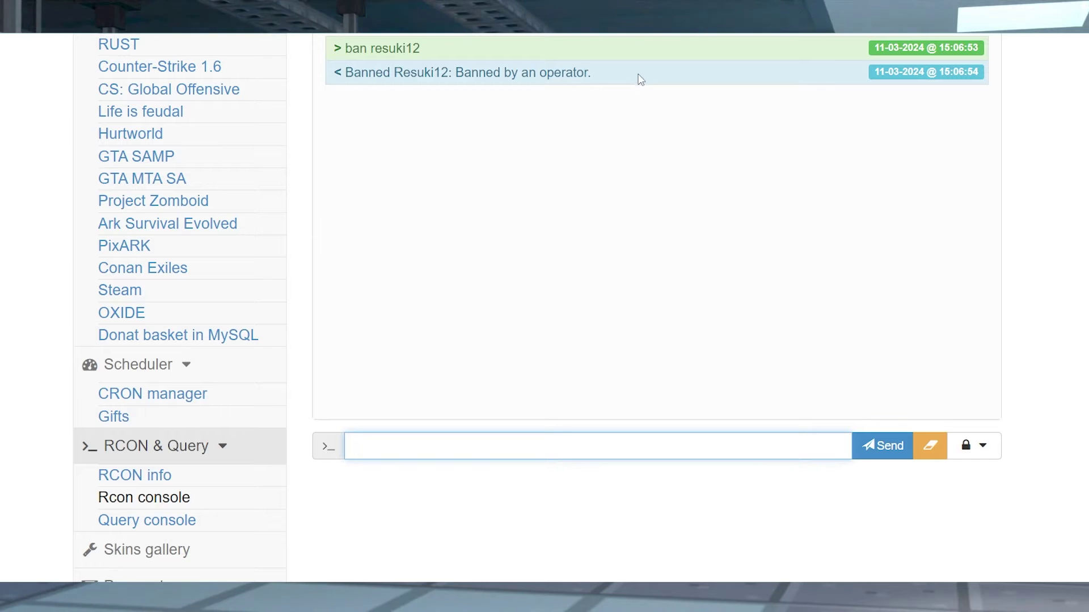
drag(639, 77, 356, 91)
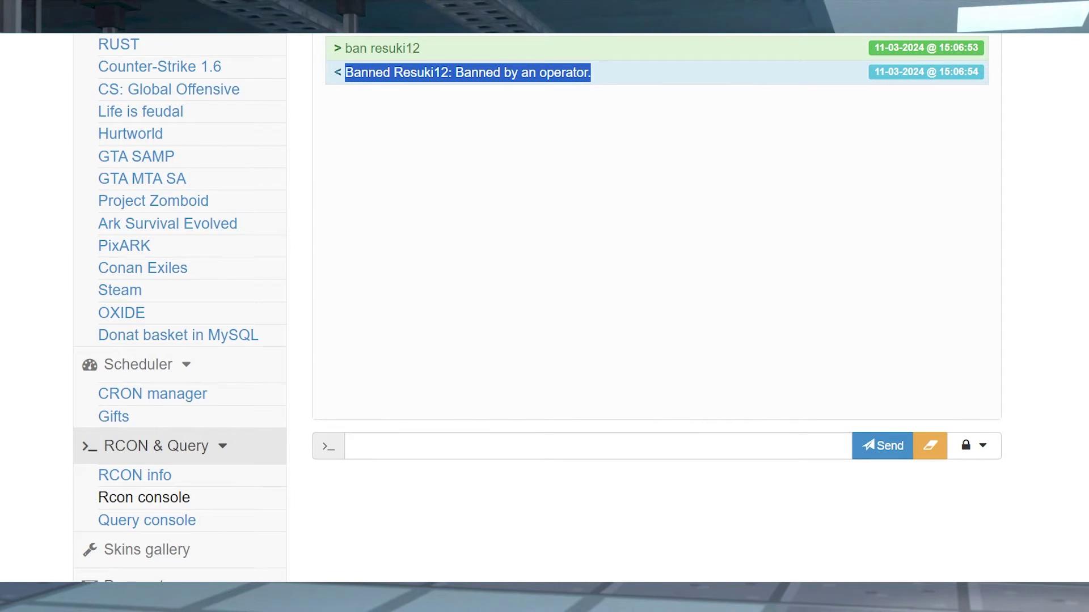
scroll(544, 306, up, 5)
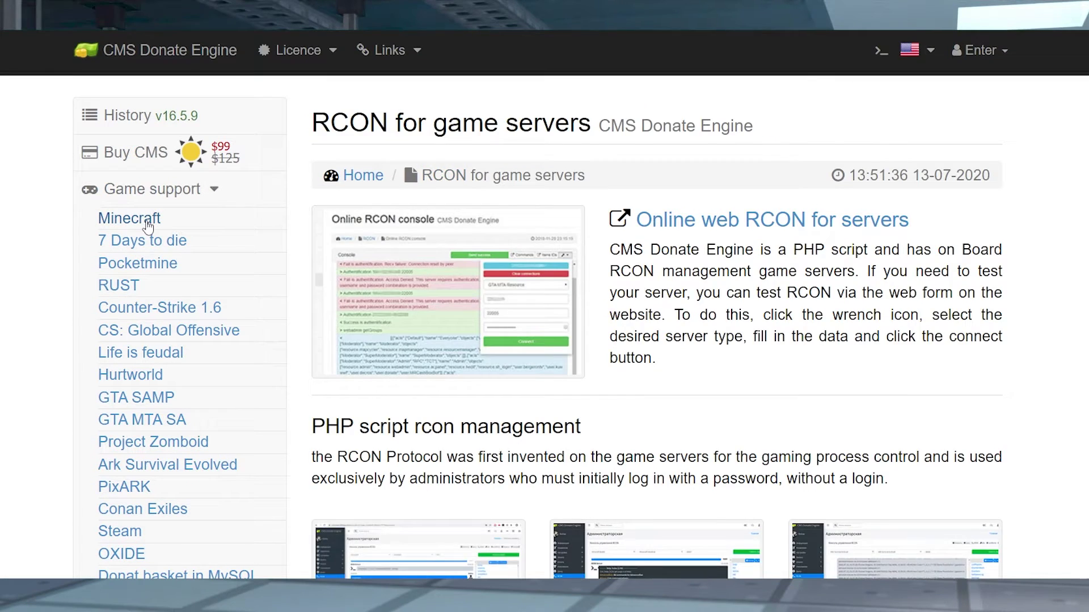
click(151, 223)
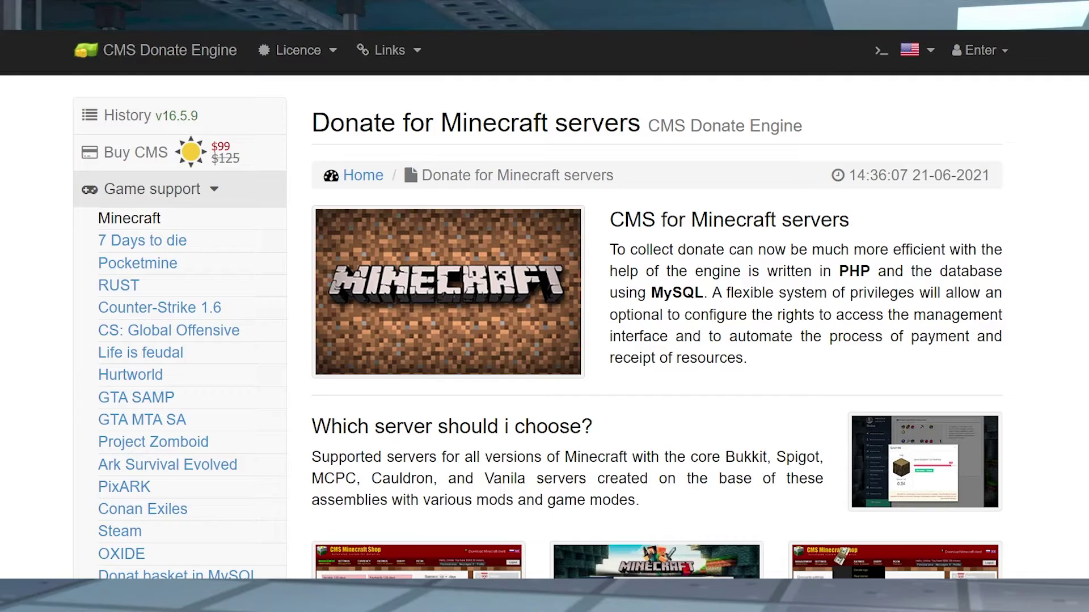
Step: Scroll down the Minecraft servers page to the Online web RCON for Minecraft section and back up
scroll(545, 306, down, 1)
scroll(544, 306, down, 1)
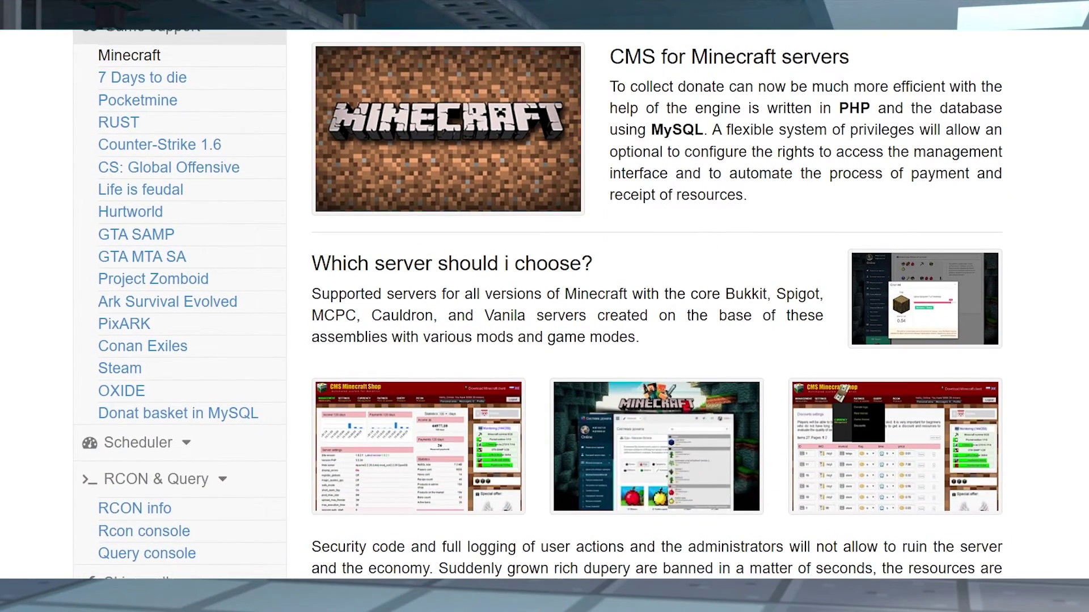
scroll(544, 306, down, 1)
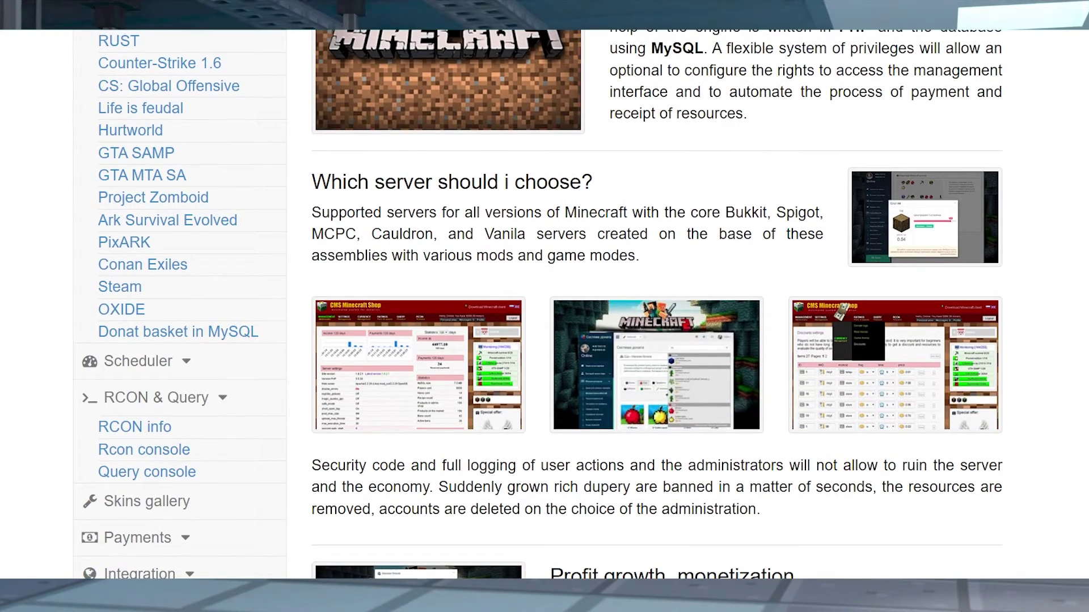
scroll(544, 306, down, 1)
scroll(544, 306, down, 1)
scroll(843, 149, down, 1)
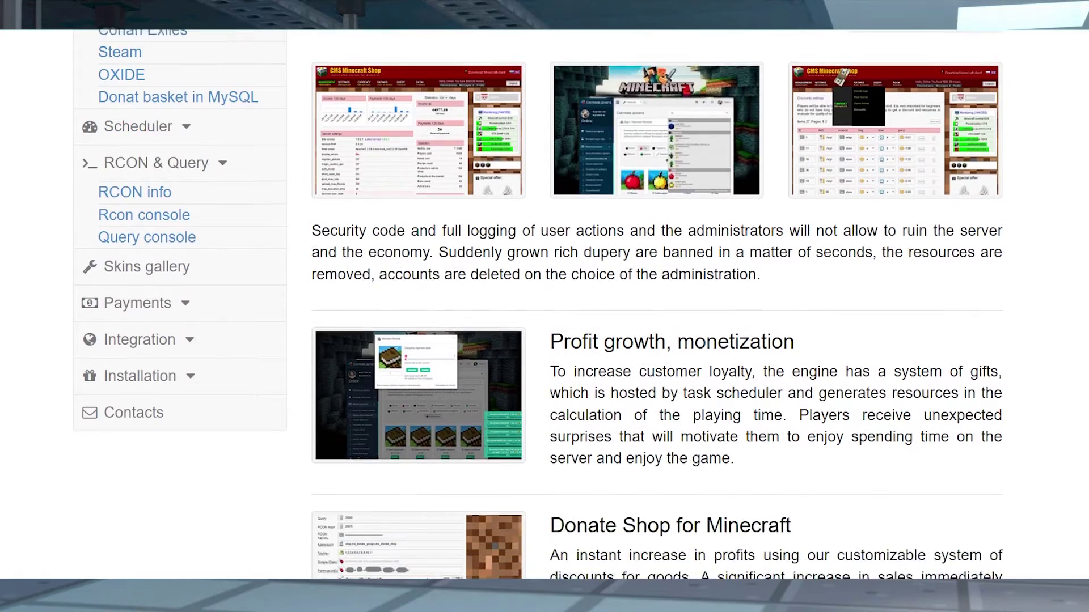
scroll(842, 148, down, 1)
scroll(545, 306, down, 1)
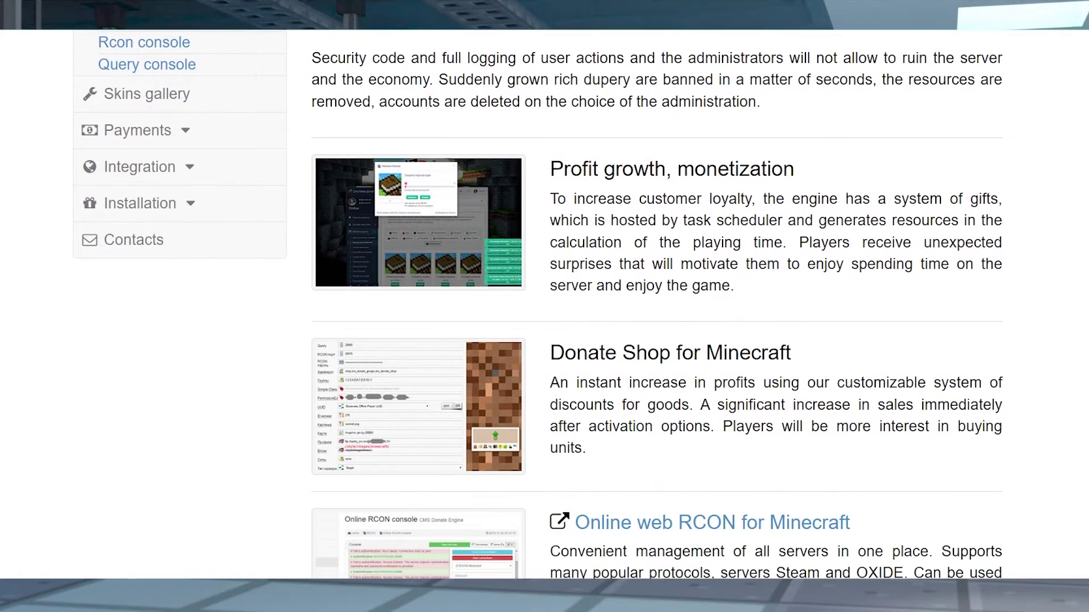
scroll(544, 306, down, 2)
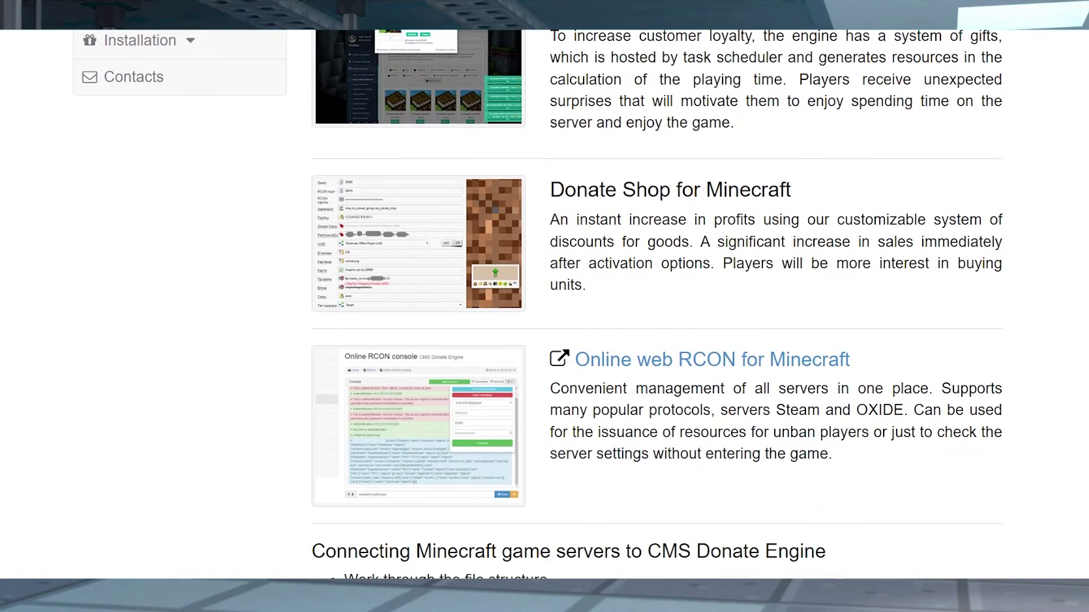
scroll(656, 306, up, 7)
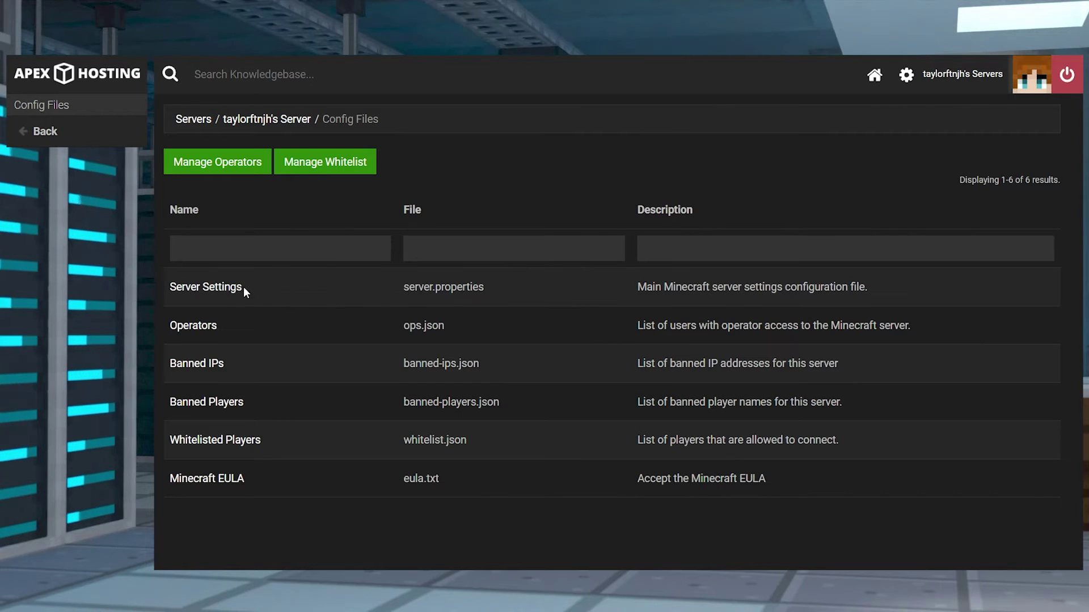
Step: In server settings, set Enable RCON to Enabled, enter an RCON password, and save
click(314, 289)
drag(234, 375, 167, 379)
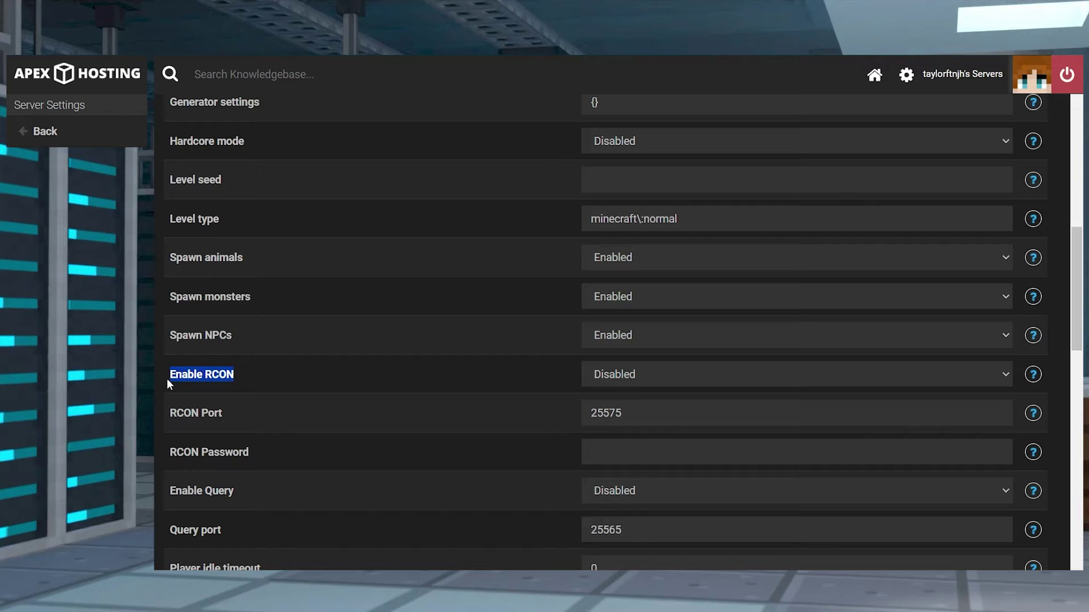
click(613, 377)
click(621, 396)
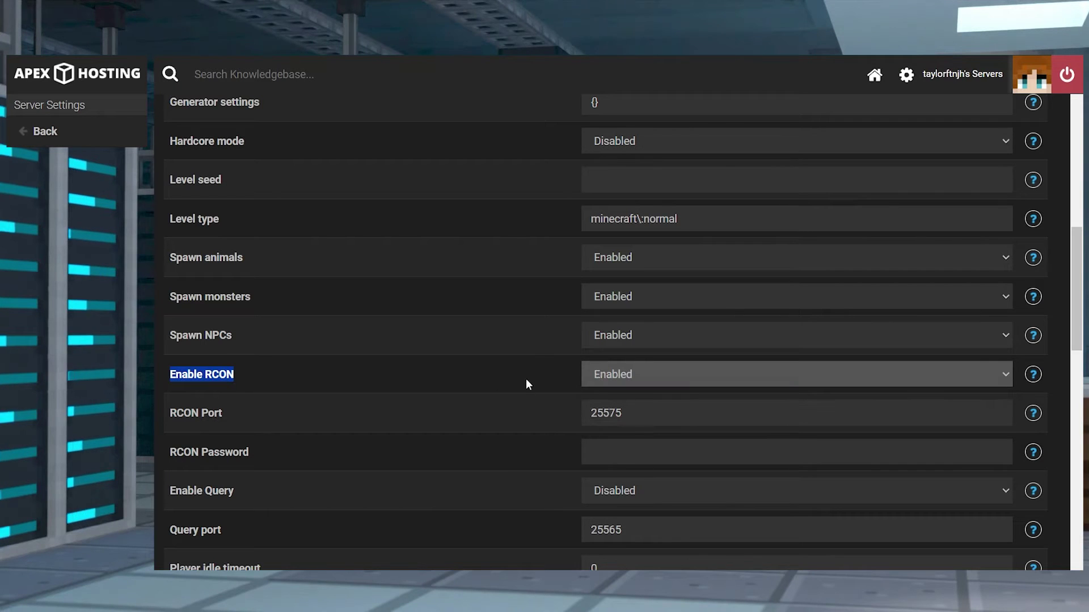
drag(249, 453, 165, 462)
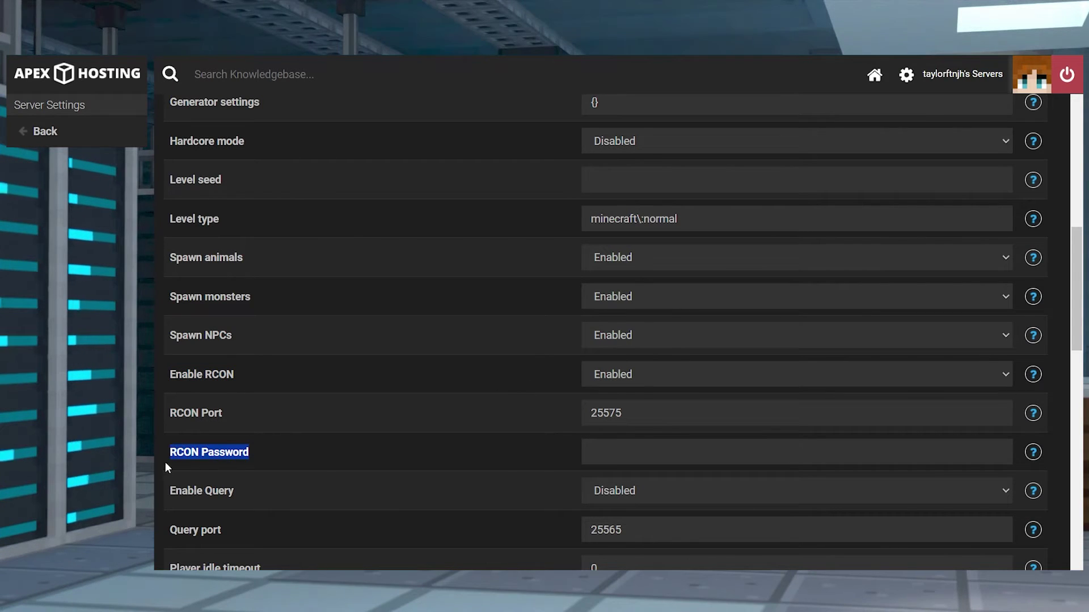
click(609, 456)
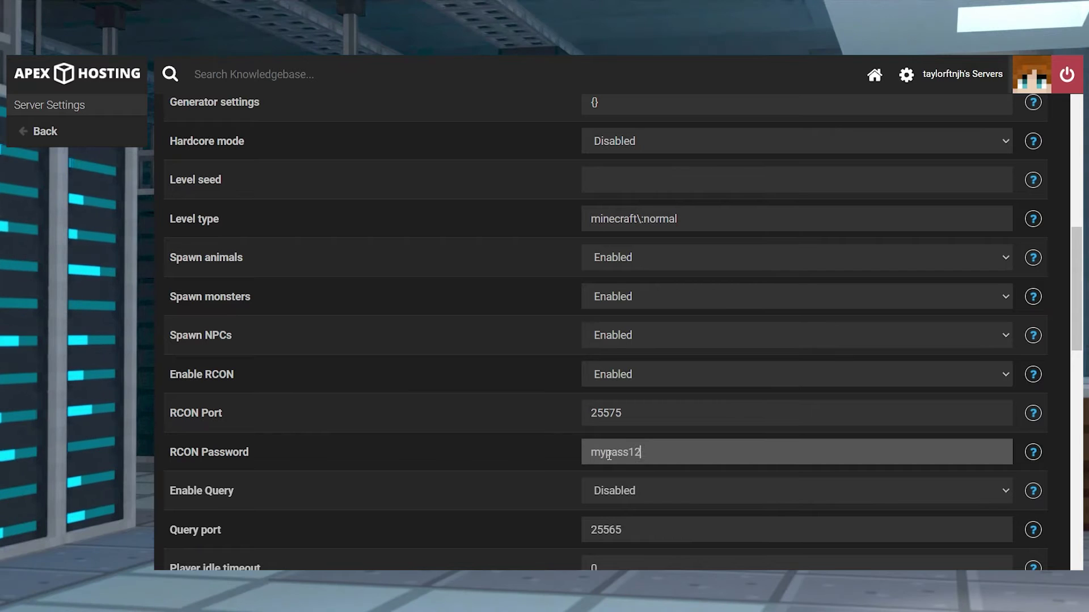
click(573, 451)
scroll(573, 451, down, 15)
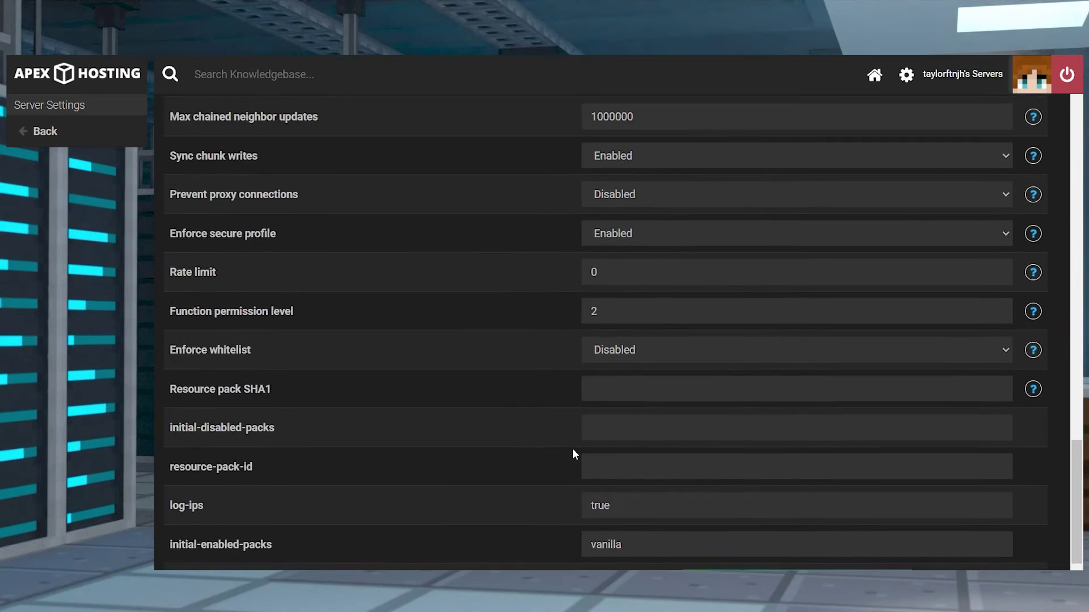
click(757, 538)
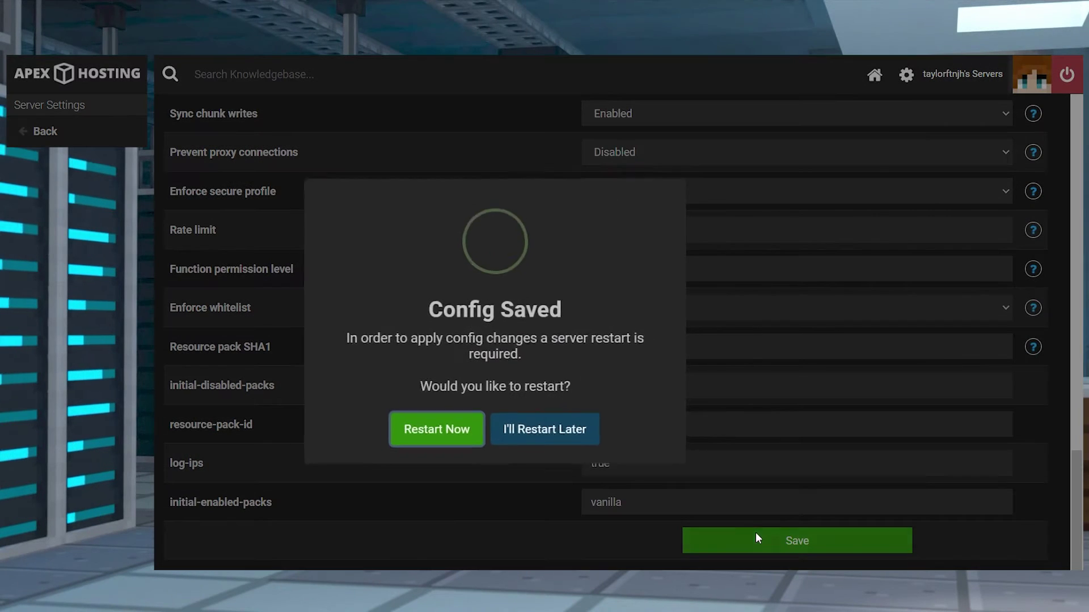
Step: Restart the server, confirm RCON runs on 37.10.122.60:25575, and retype the RCON port as 25575
click(441, 443)
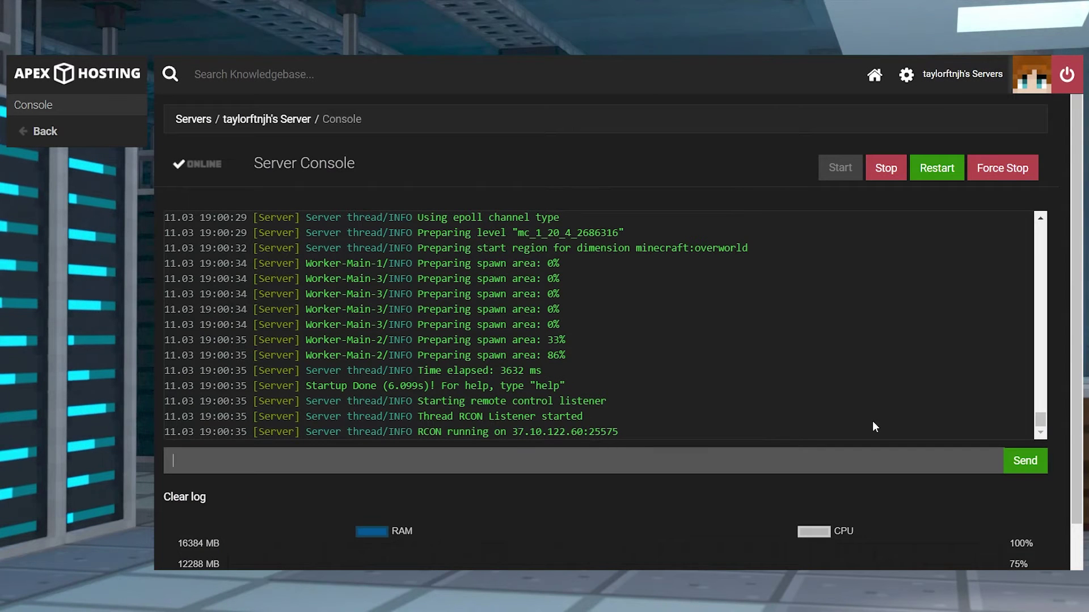
drag(680, 428, 426, 435)
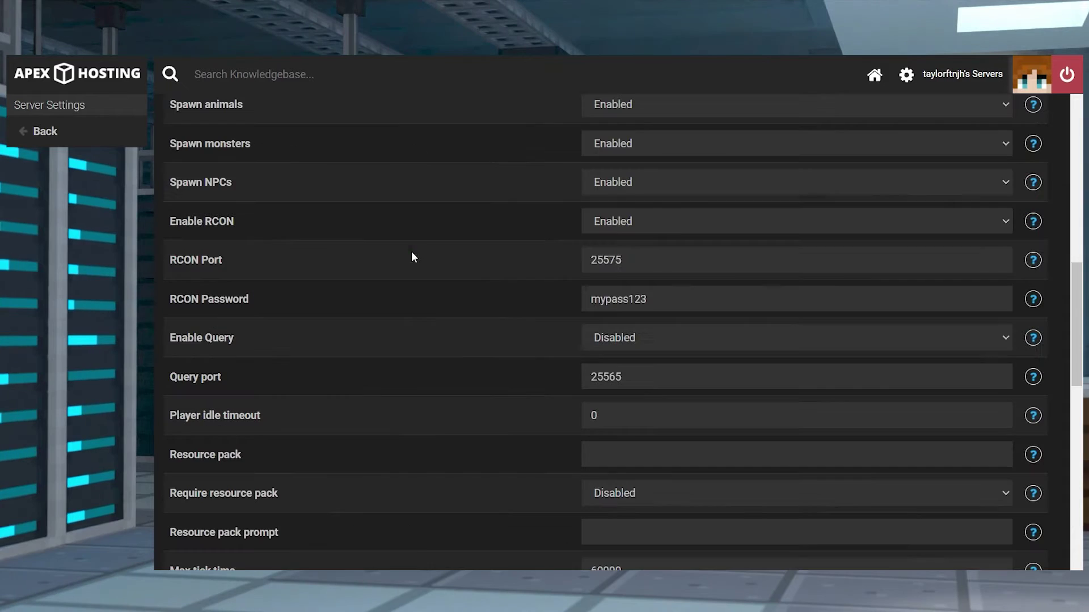
click(651, 253)
key(BackSpace)
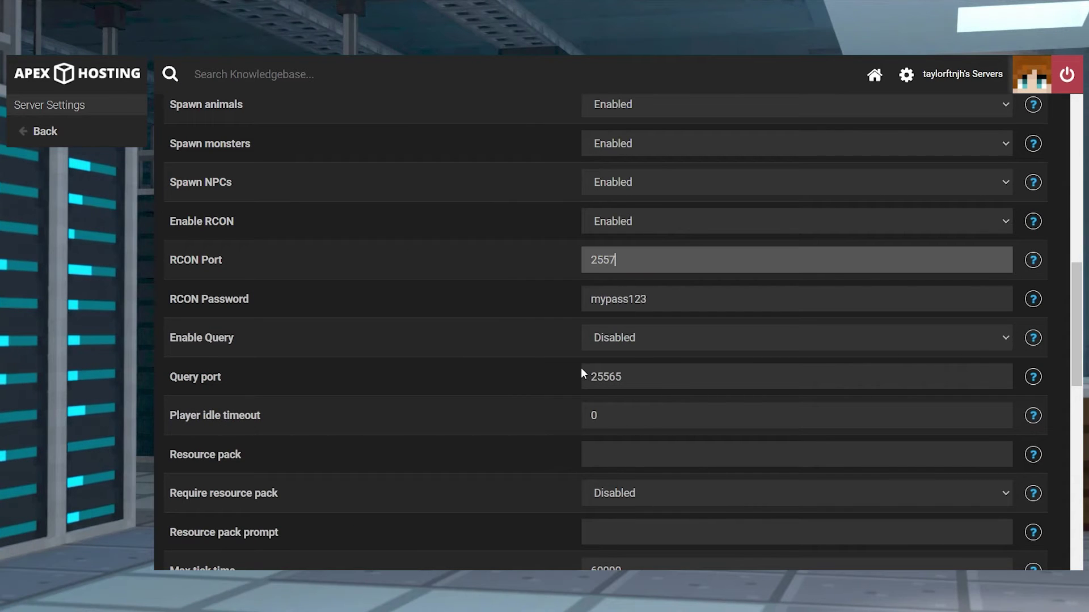
text(6)
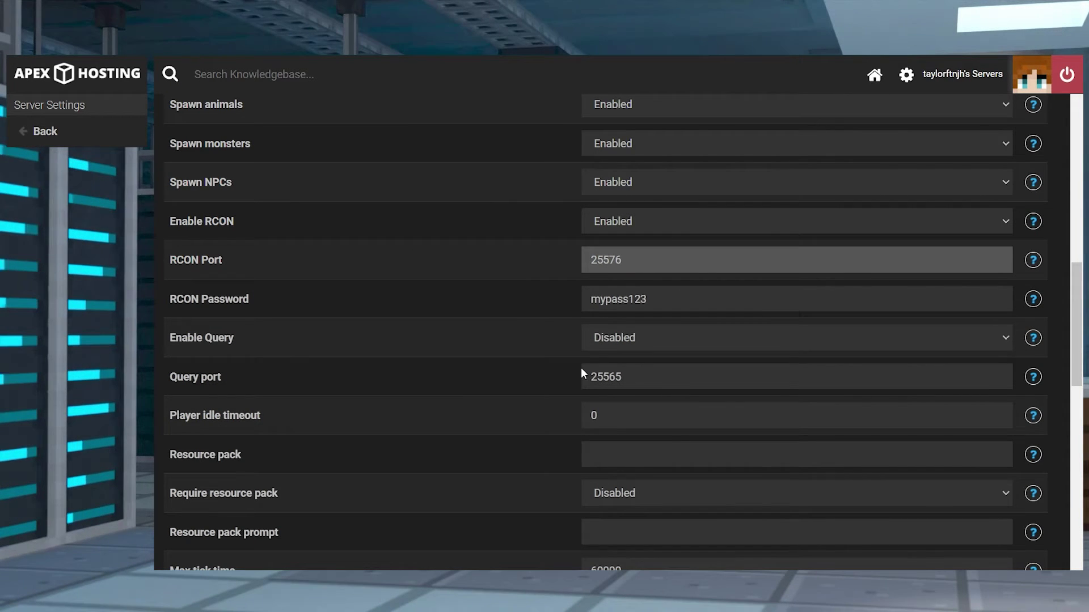
key(BackSpace)
text(5)
click(482, 270)
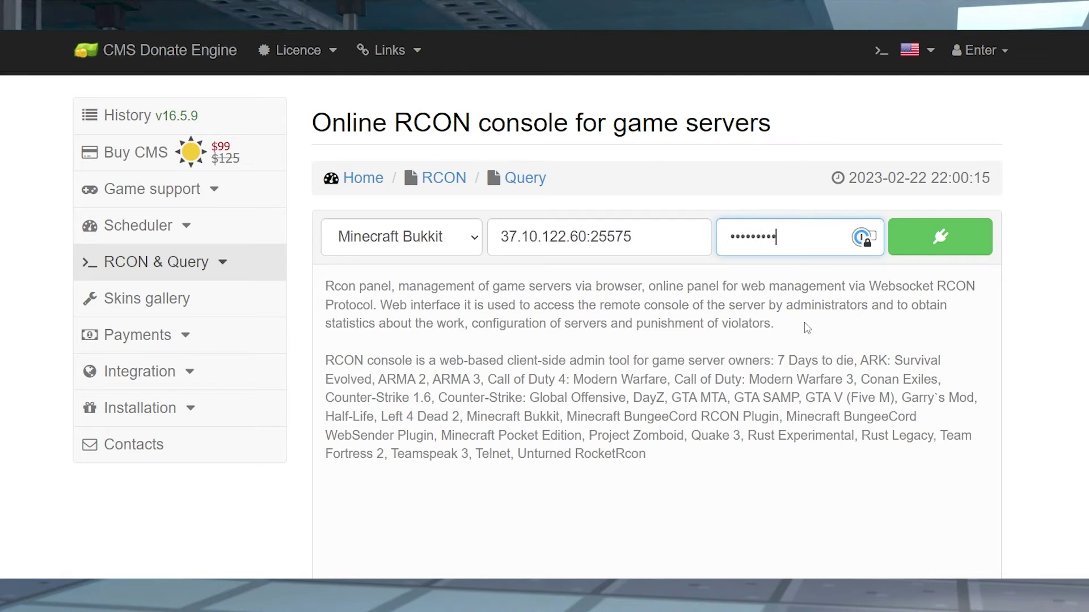
Step: Reveal the entered RCON password and dismiss the ip:port example hint
click(871, 235)
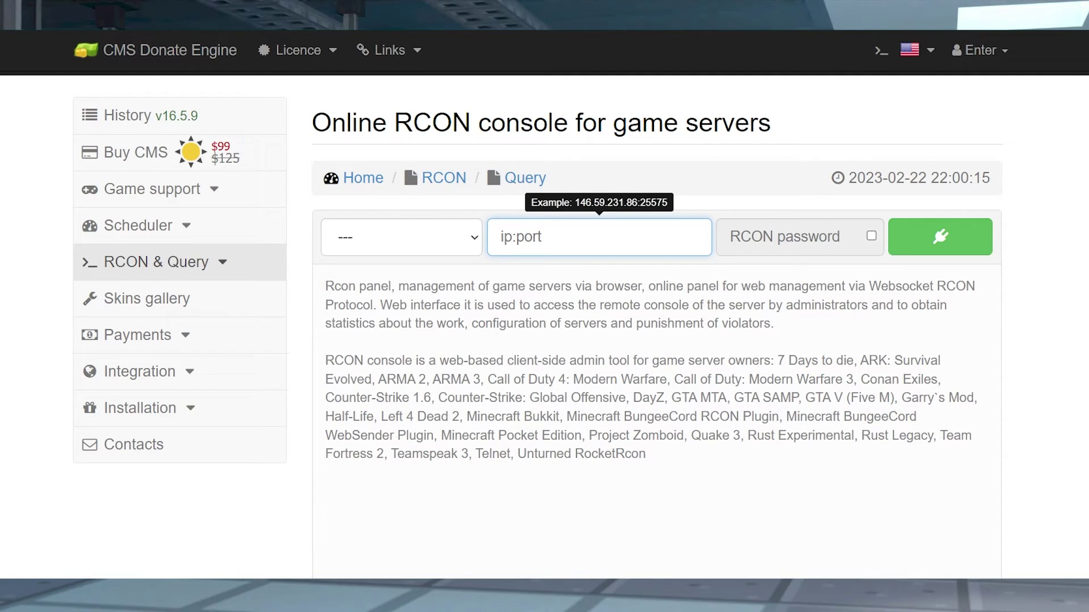
click(687, 309)
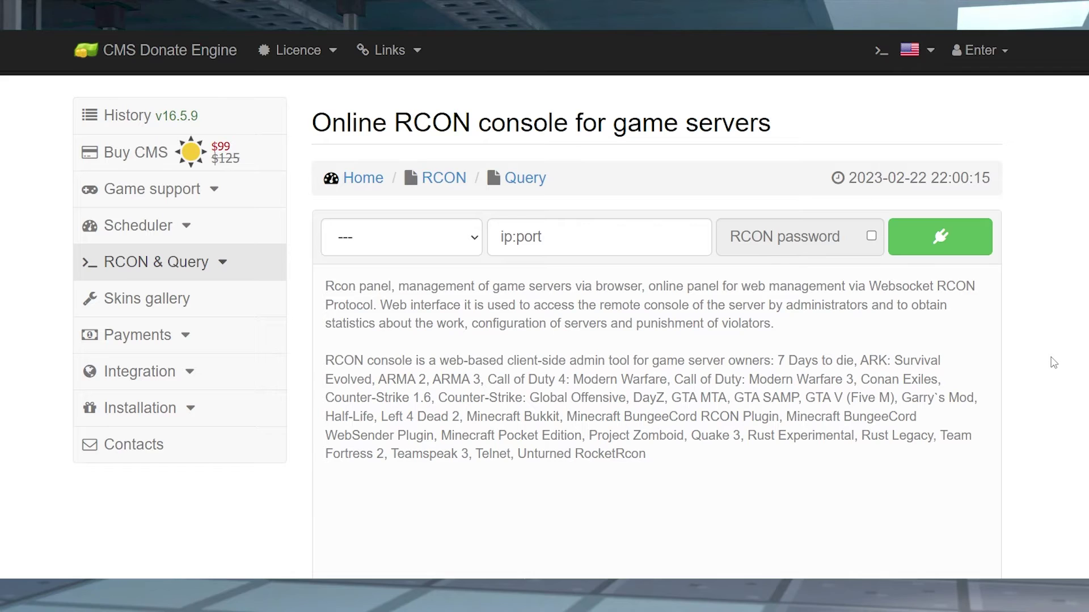
Step: Connect the online RCON console to 37.10.122.60:25575 using the RCON password
click(567, 234)
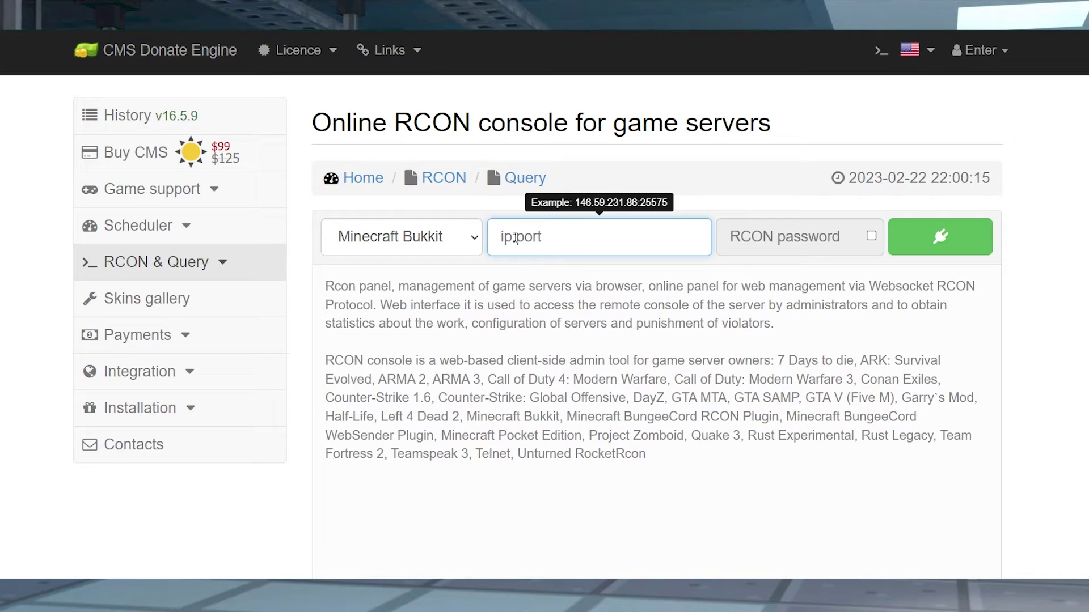
key(ctrl+v)
key(Tab)
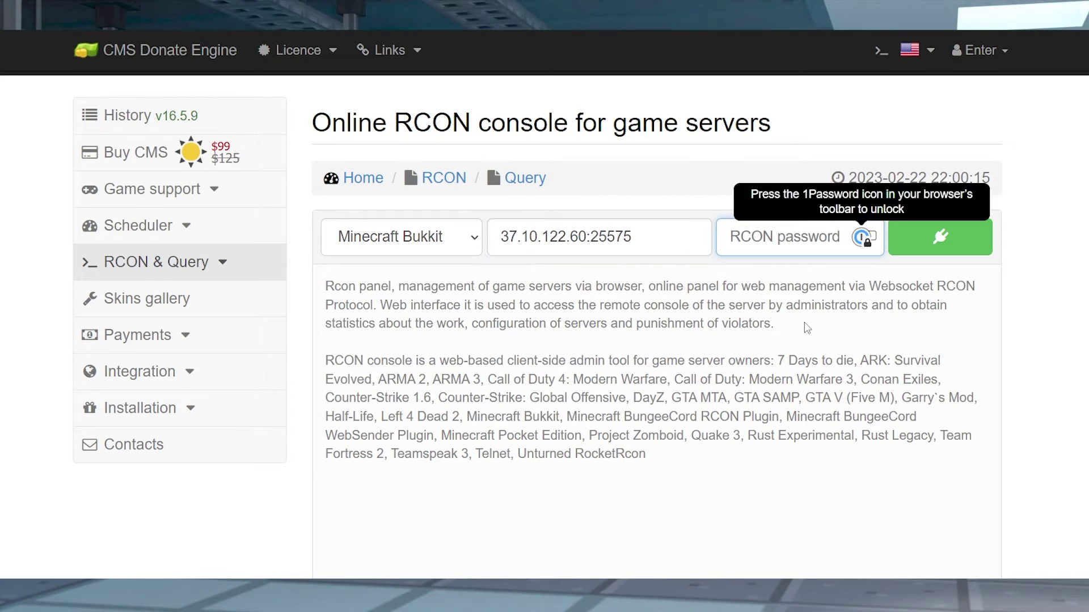
text(********)
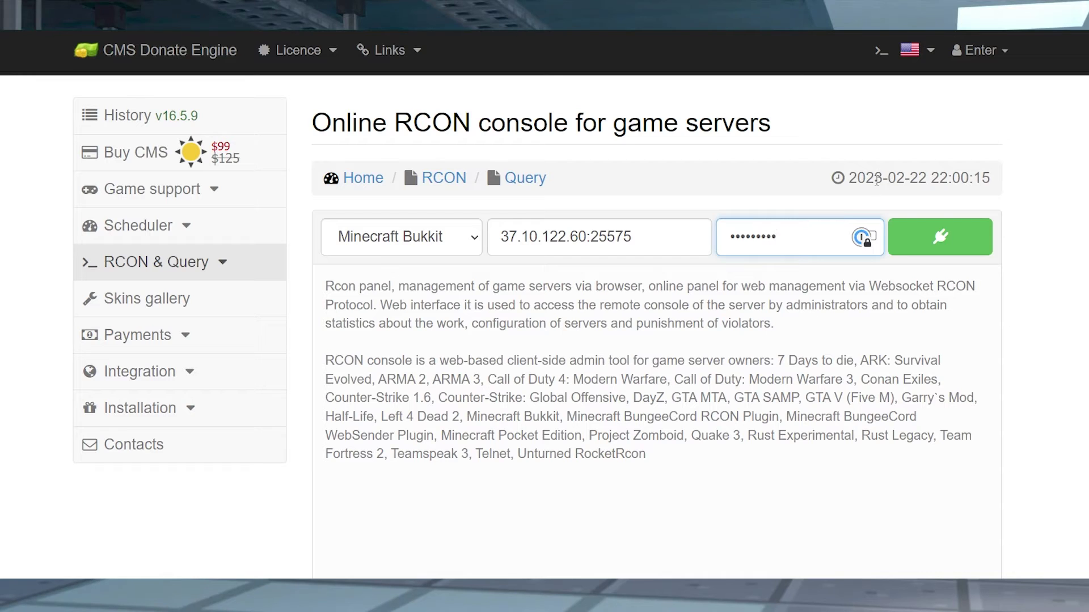
click(871, 236)
click(989, 254)
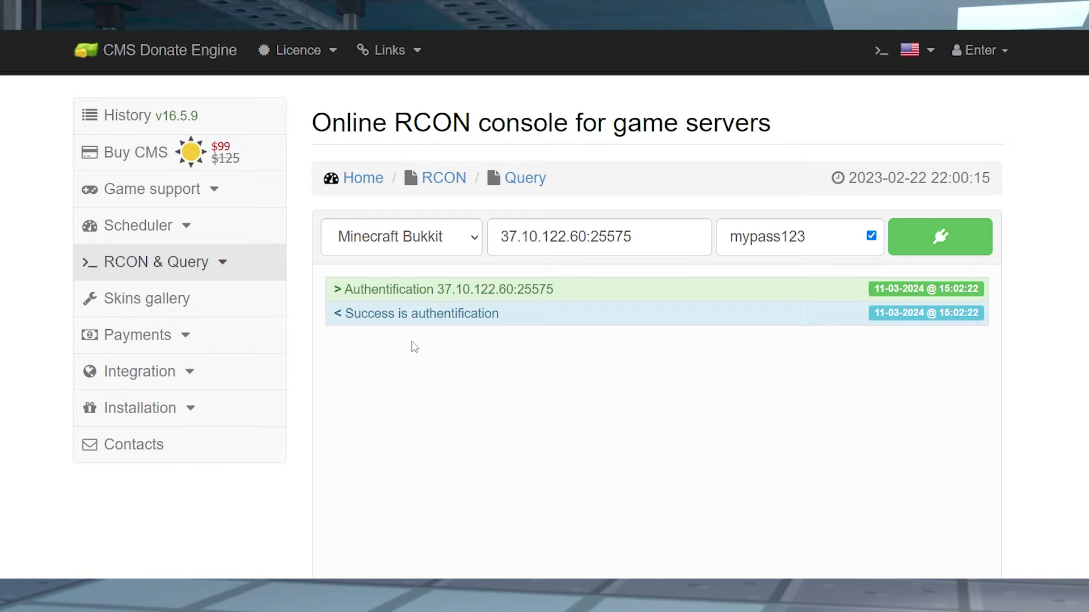
Step: Send 'list' to the server, which reports 0 of a max of 32 players online
scroll(484, 365, down, 3)
click(482, 497)
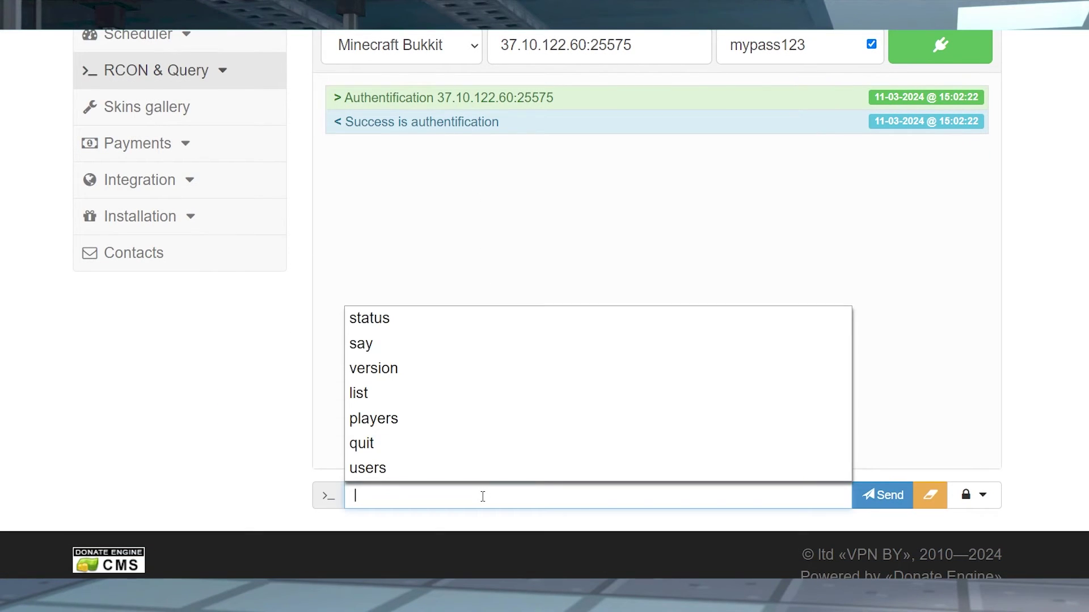
text(list)
key(Return)
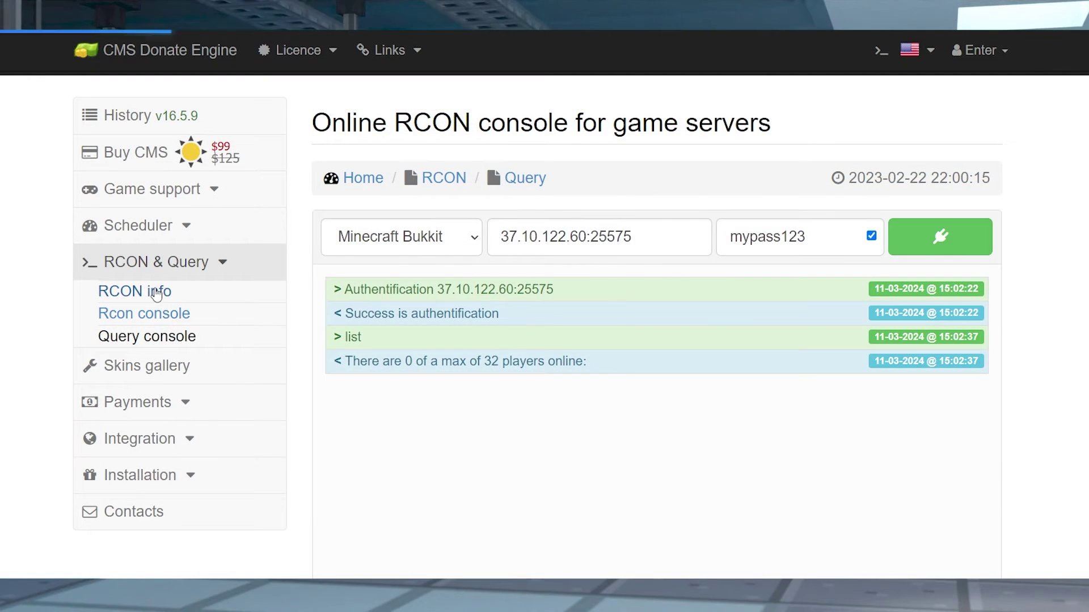
Step: Open RCON info and read through the 'RCON for game servers' page
click(151, 292)
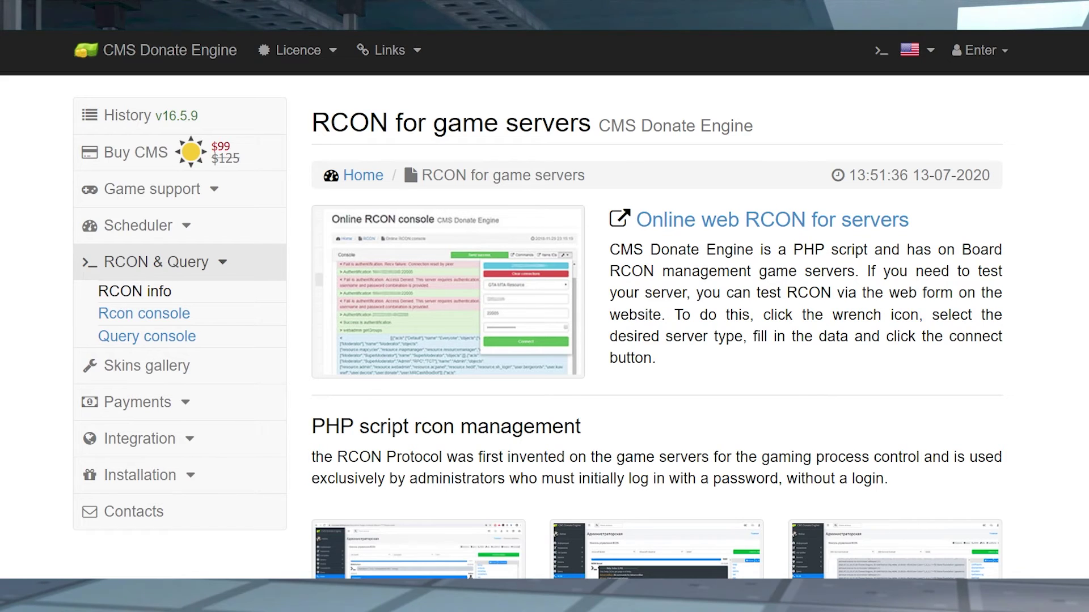
scroll(545, 307, down, 1)
scroll(545, 307, down, 1)
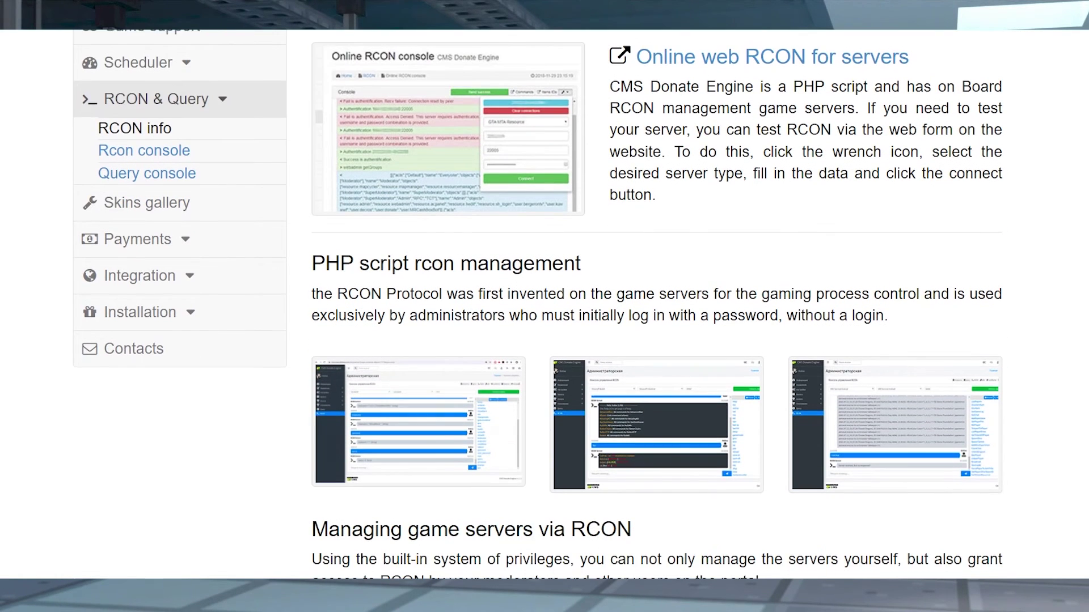
scroll(545, 306, down, 3)
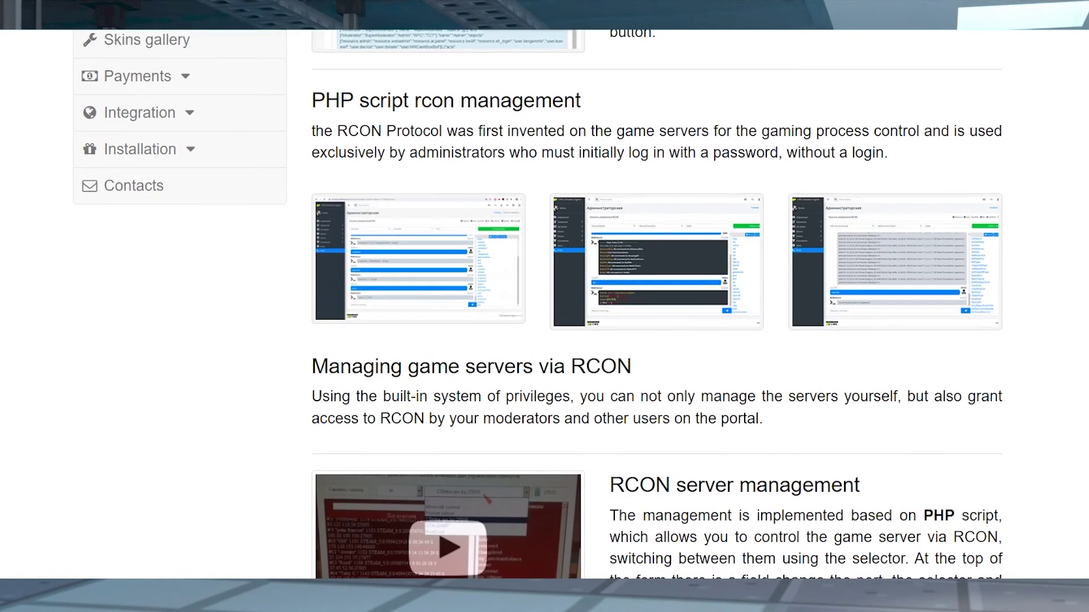
scroll(545, 306, down, 1)
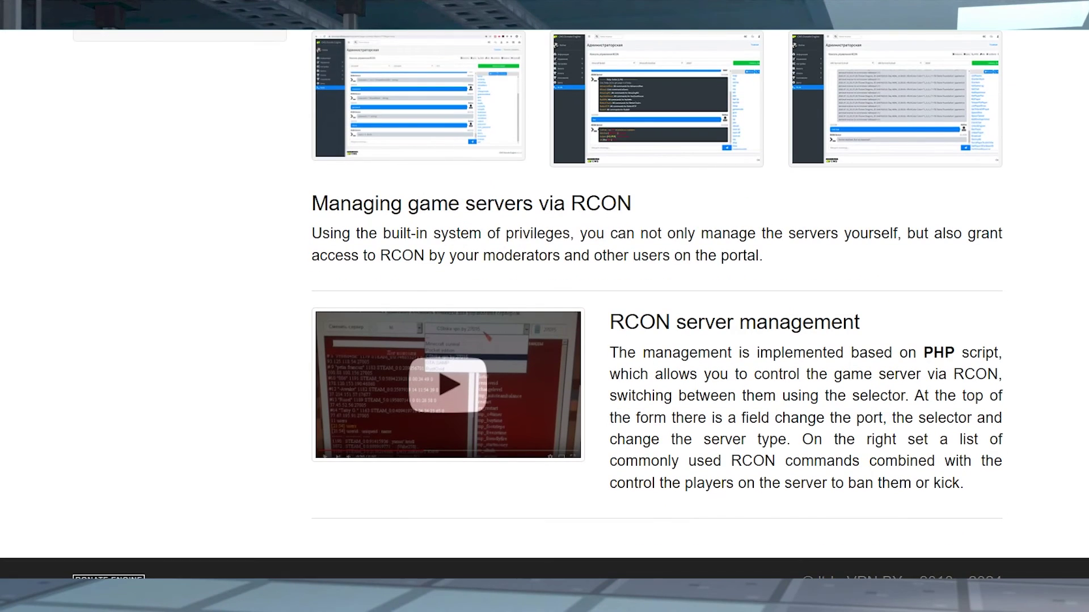
scroll(544, 306, up, 6)
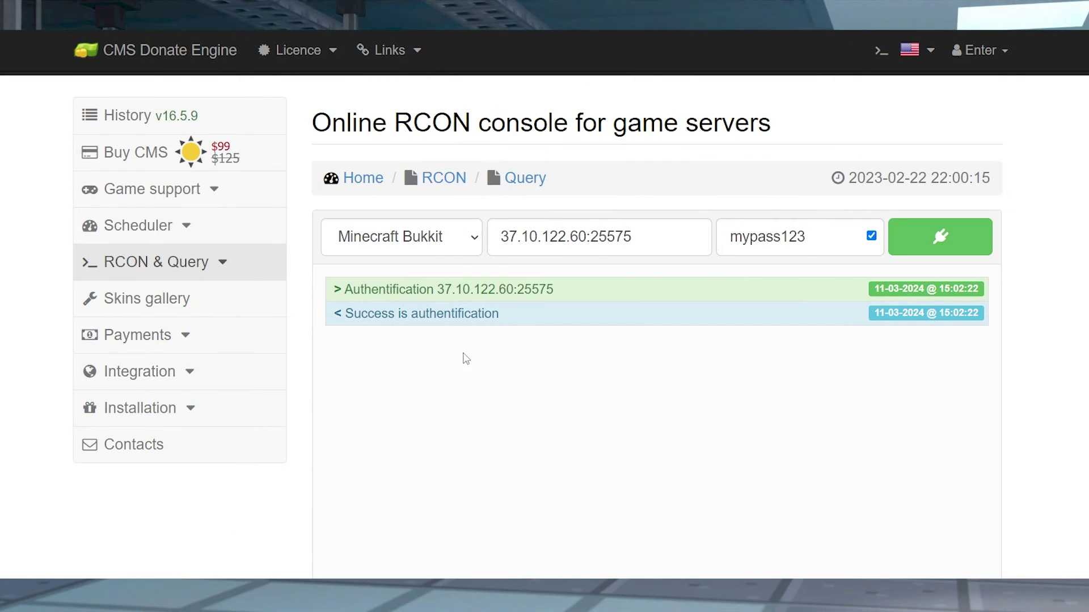
Step: Send 'list' again in the RCON console, getting 0 of 32 players online
scroll(470, 363, down, 3)
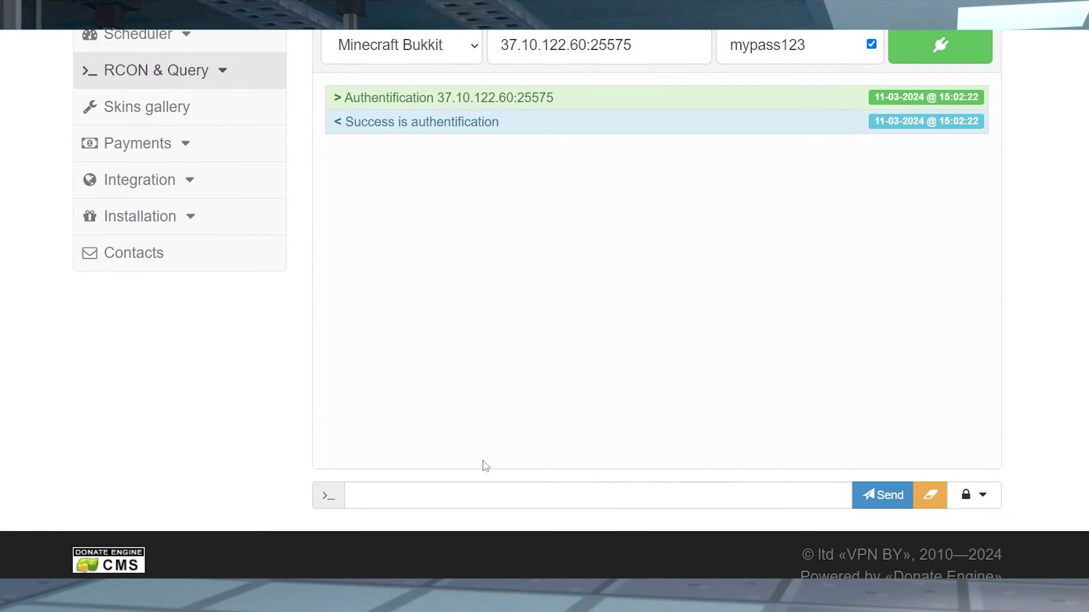
click(482, 495)
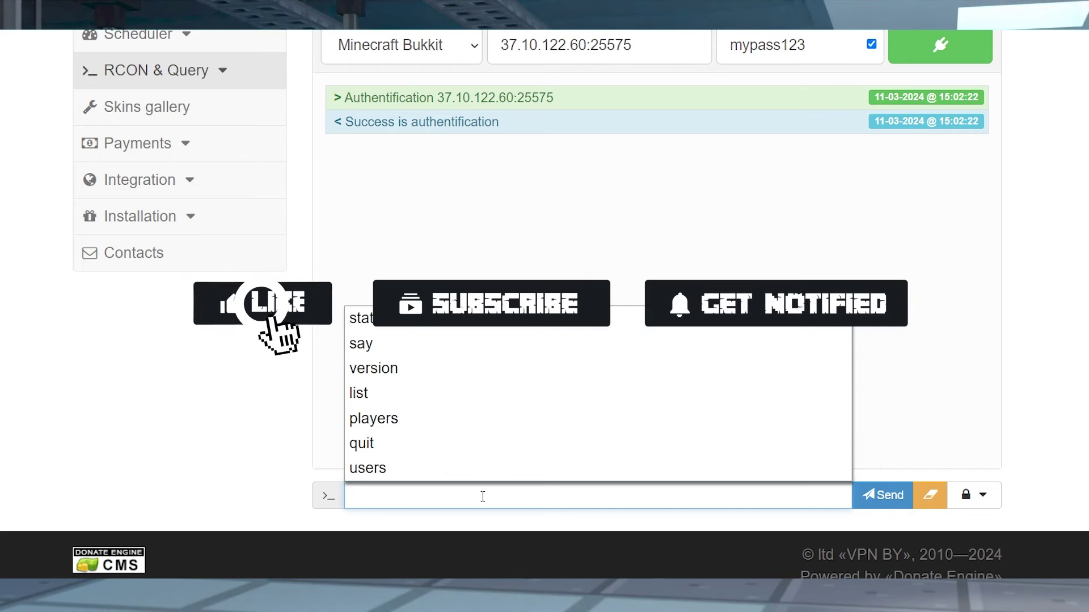
text(list)
key(Return)
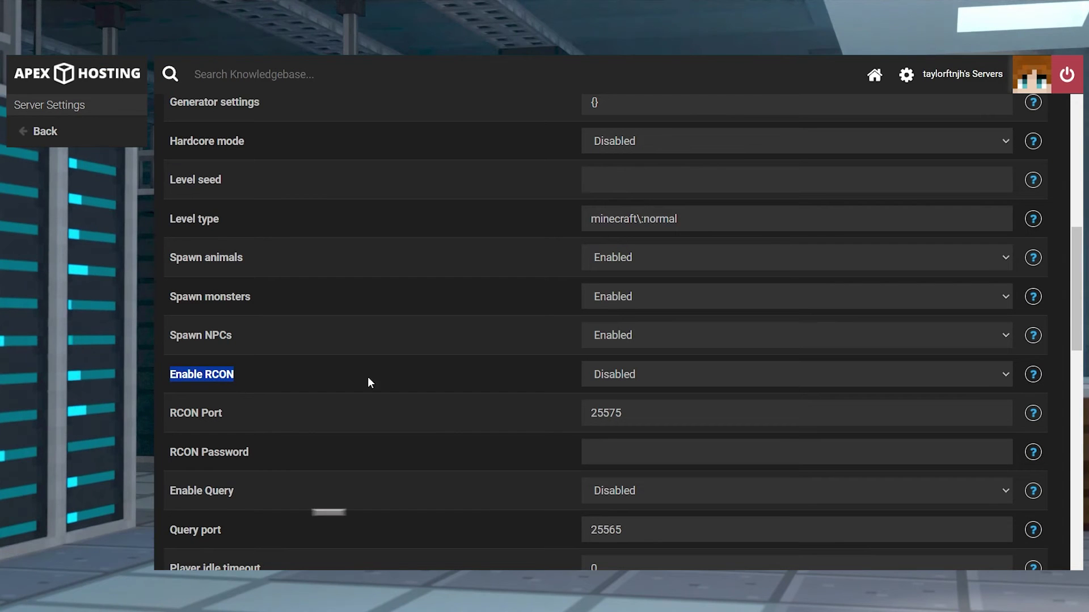
Step: Set Enable RCON to Enabled and type a new RCON password
click(618, 376)
click(621, 397)
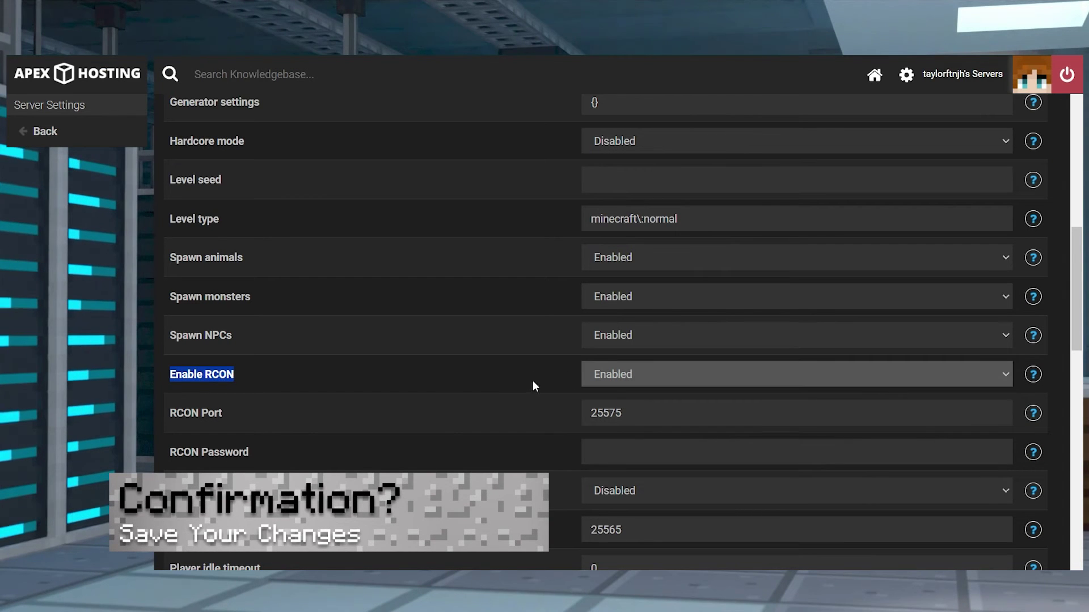
drag(252, 457, 165, 461)
click(609, 455)
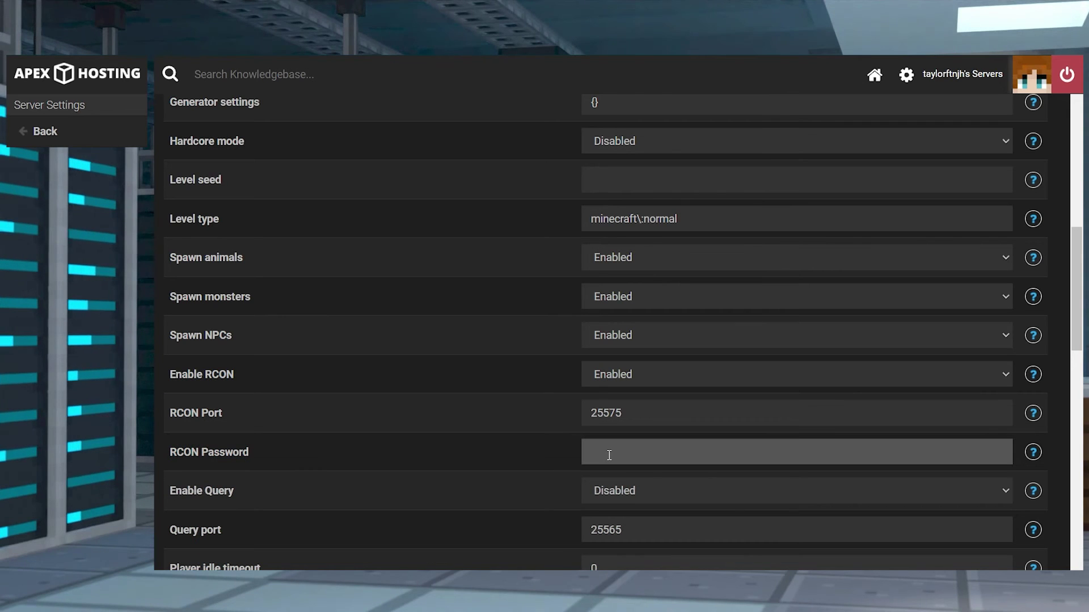
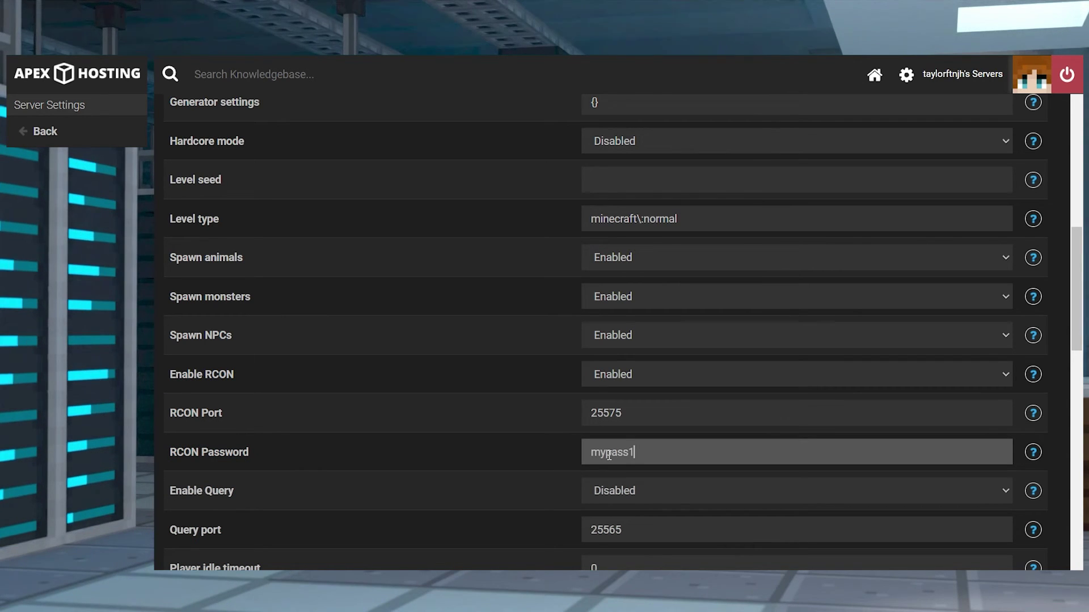
click(572, 453)
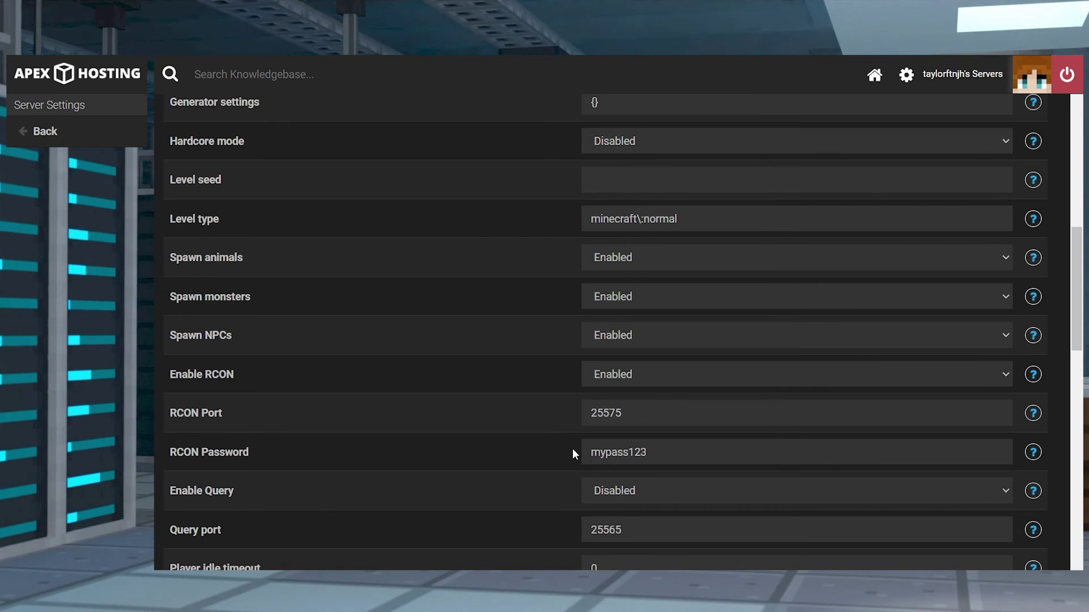
Step: Save the server settings and restart the server to apply them
scroll(573, 451, down, 15)
scroll(573, 454, down, 1)
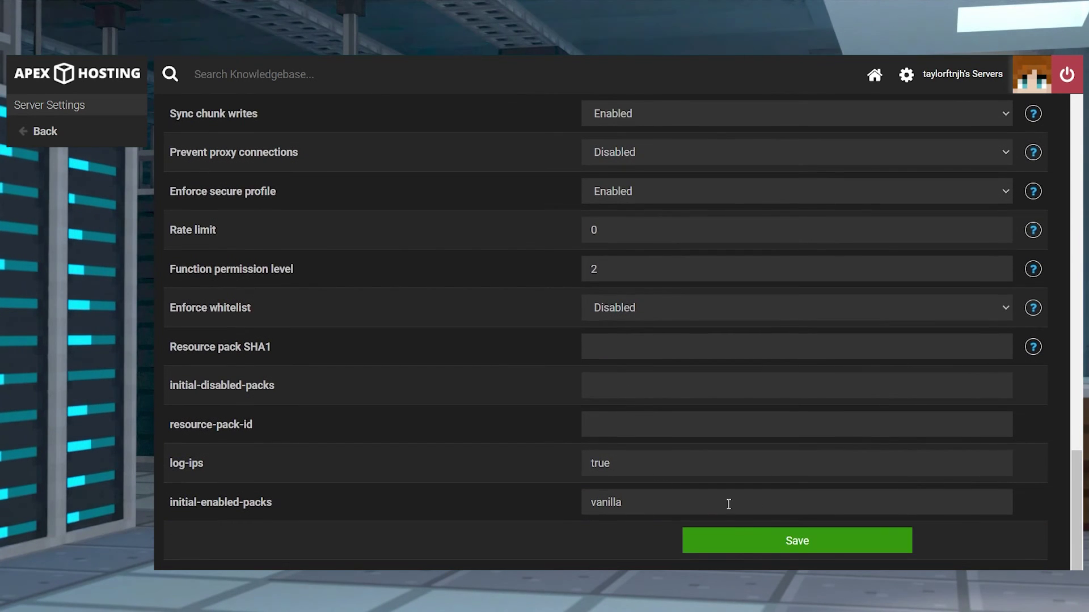
click(757, 537)
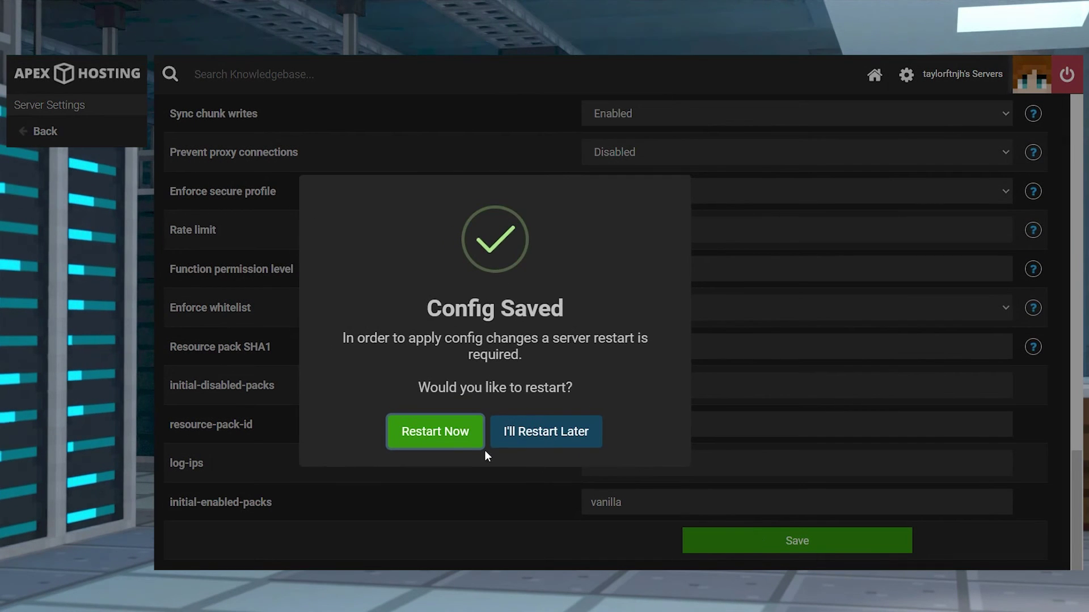
click(443, 446)
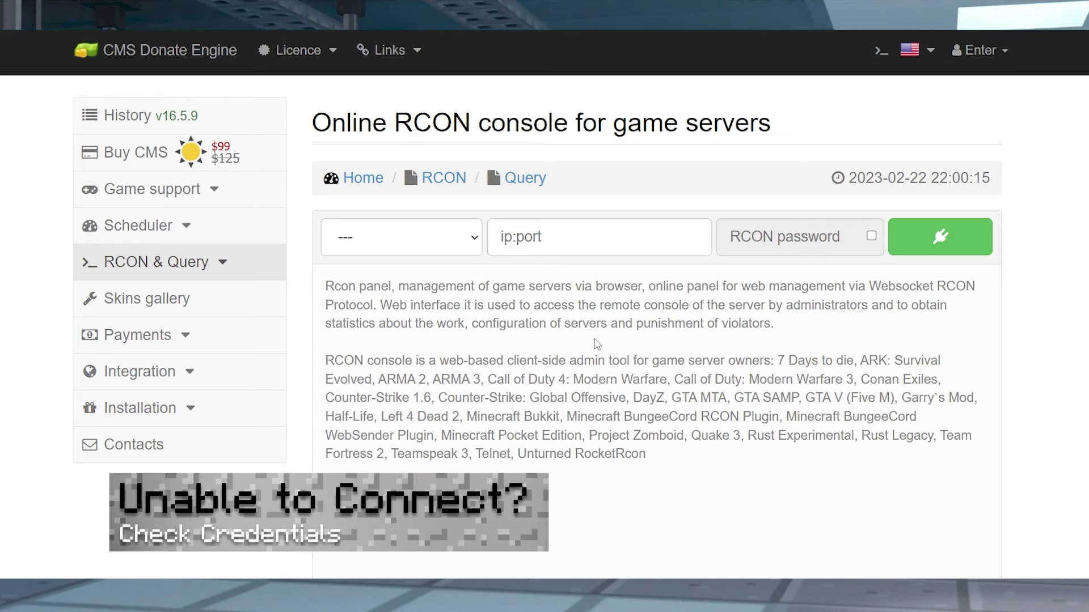
Step: Choose Minecraft Bukkit as server type, fill in 37.10.122.60:25575, and start entering the RCON password
click(450, 247)
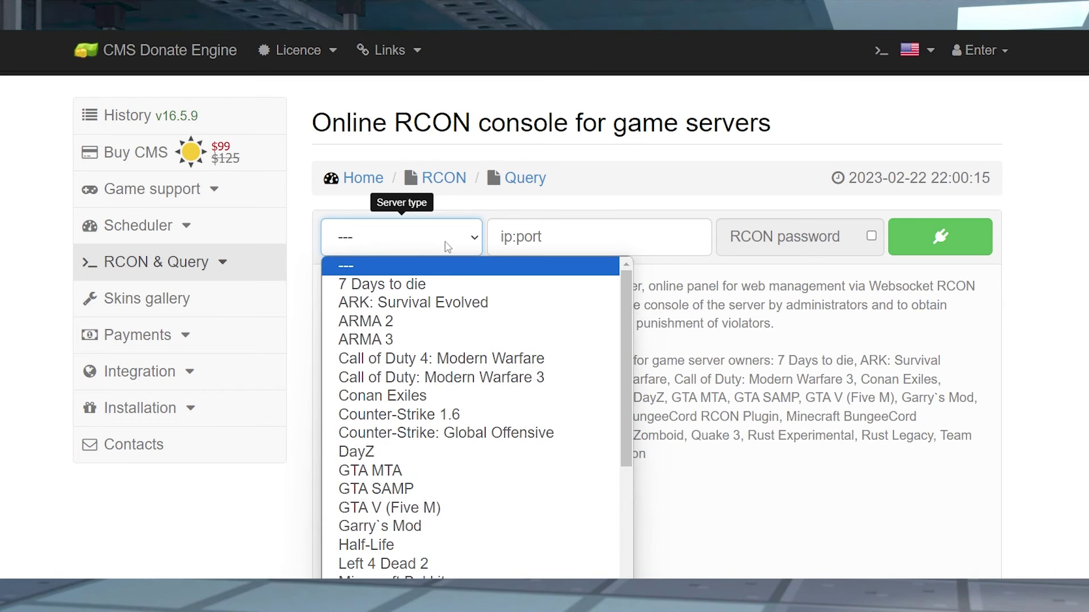
key(m)
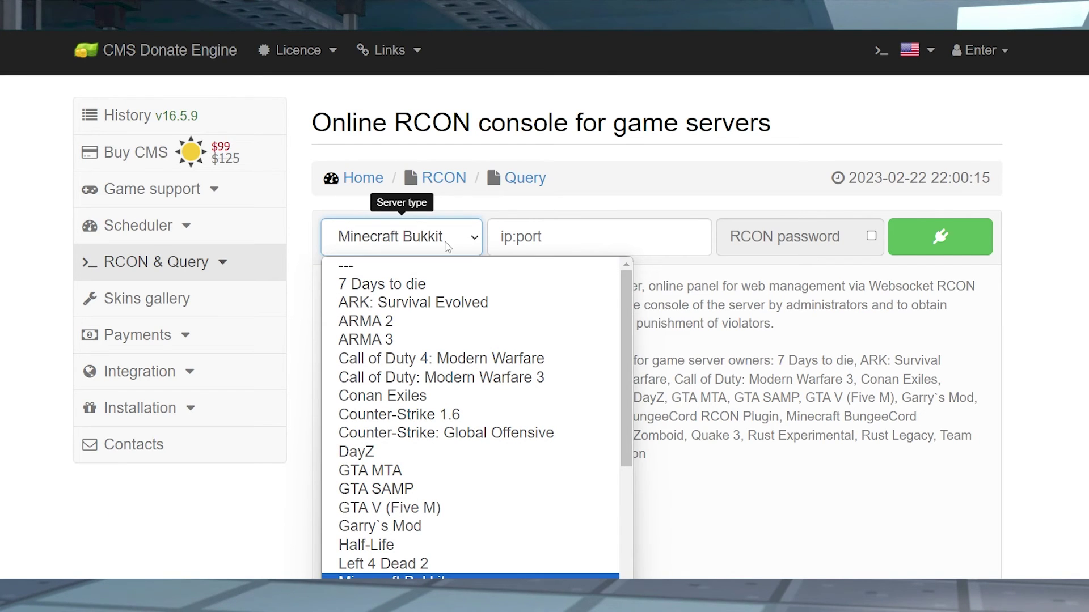
click(562, 236)
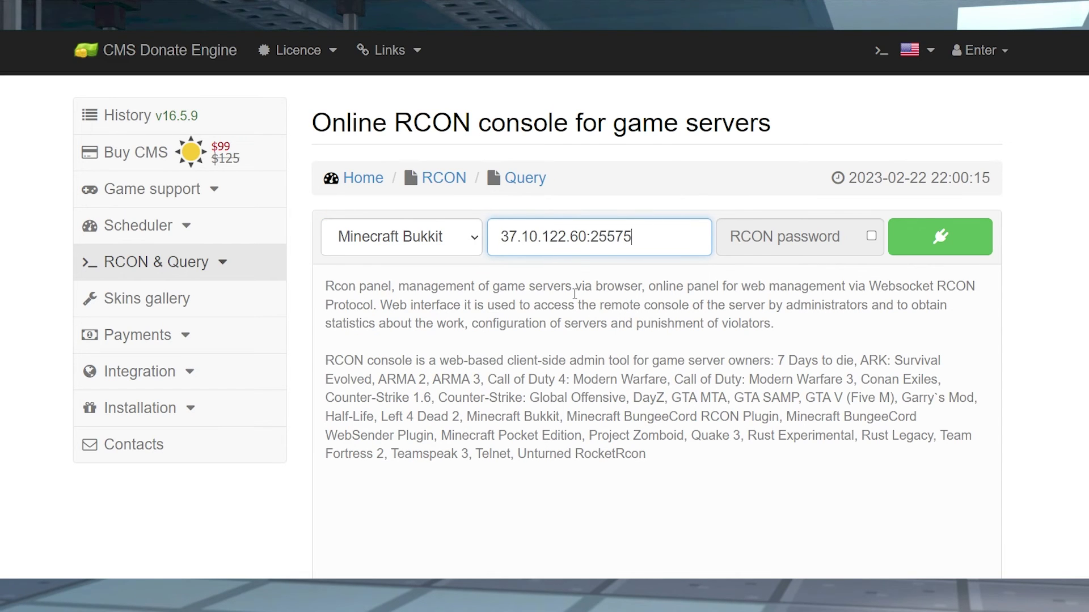
click(794, 237)
text(••)
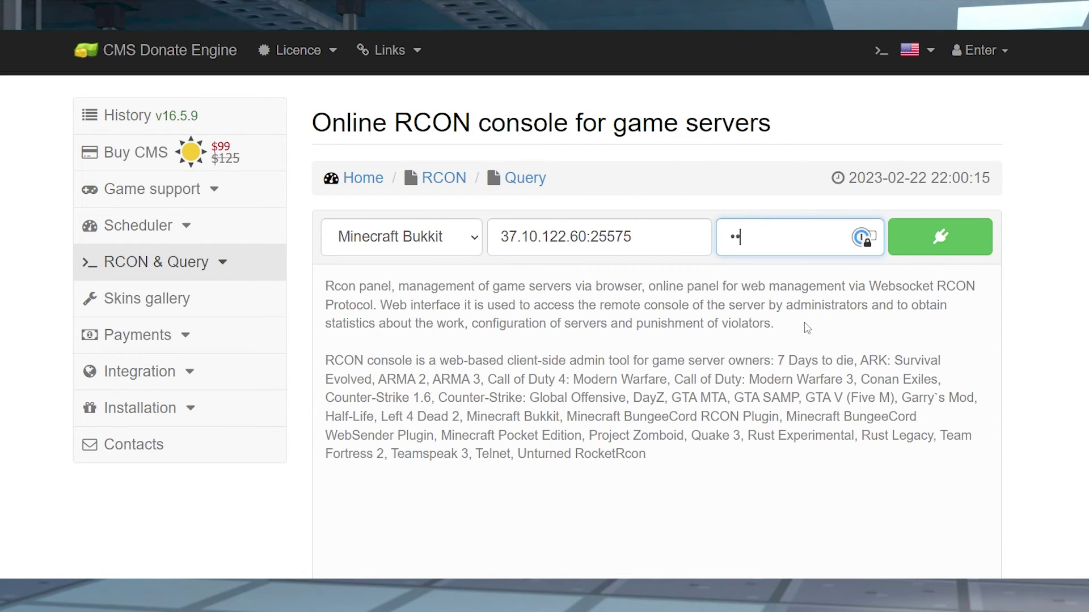
text(•••••)
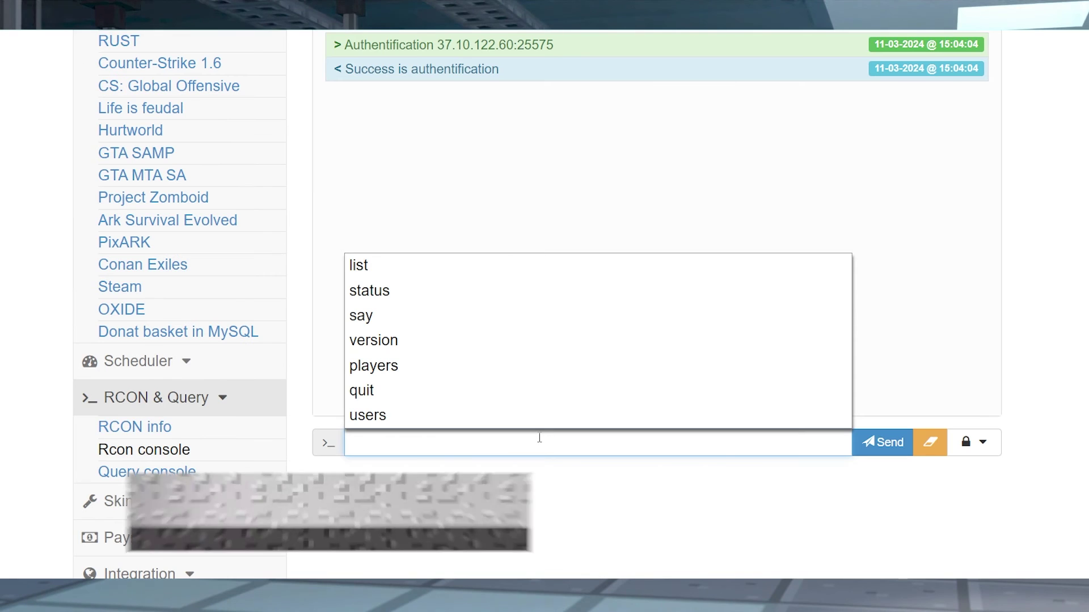
Step: Send the 'pl' player command and select the resulting unknown-command error in the log
text(player)
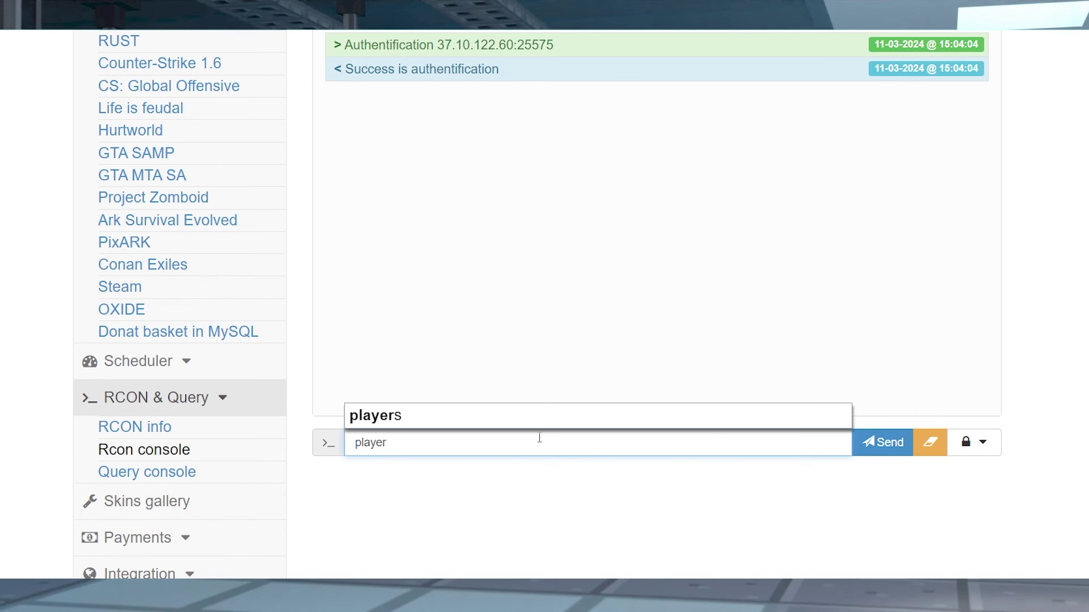
key(Return)
scroll(700, 377, up, 2)
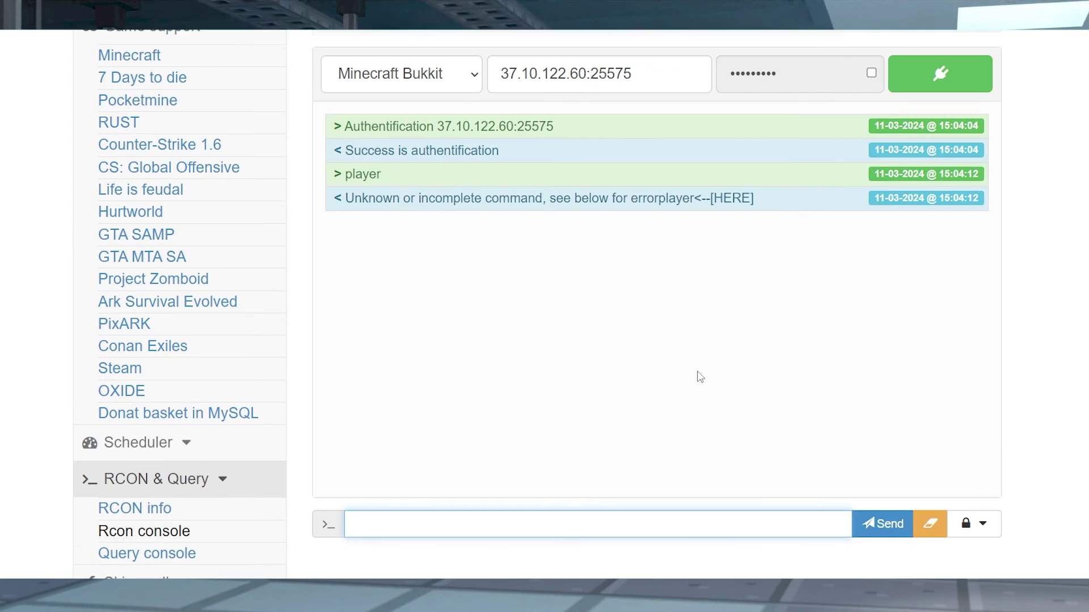
click(641, 218)
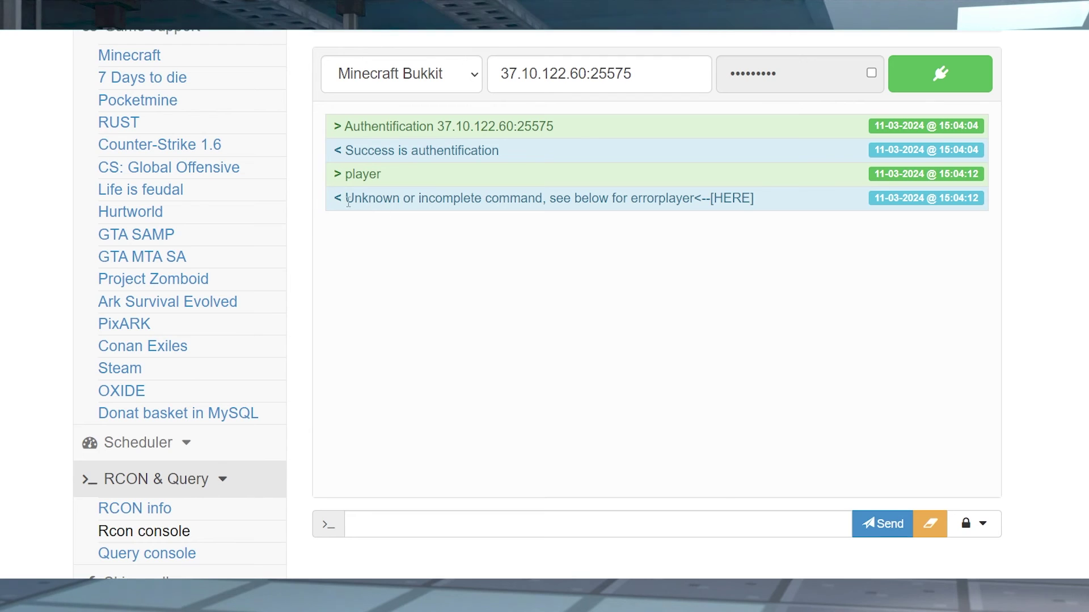
drag(369, 194, 703, 208)
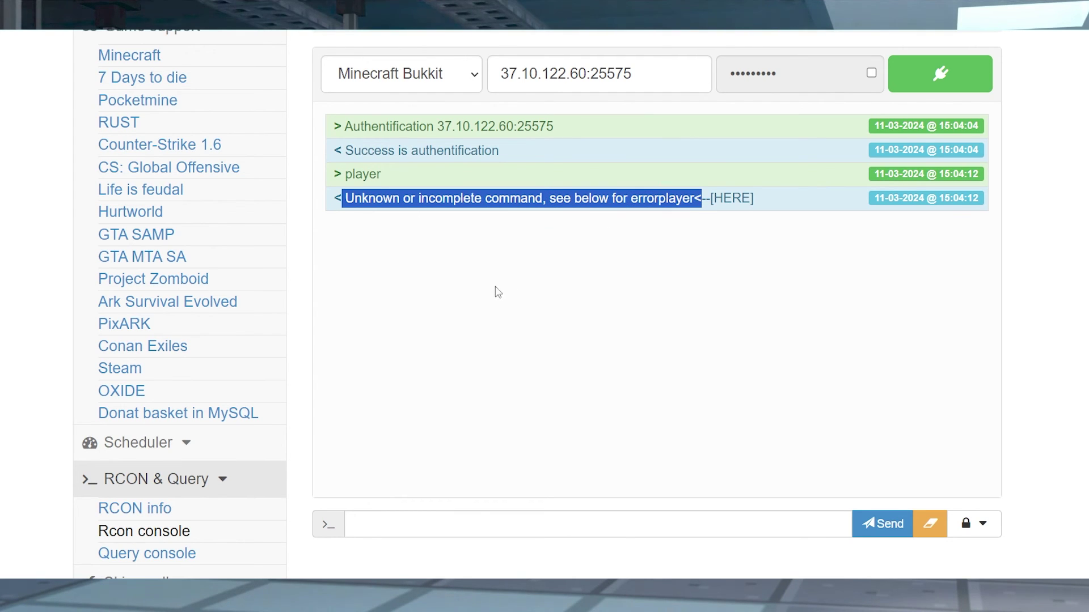
Step: Send 'players', then send 'list' from the suggestions, which reports 0 of 32 players online
click(492, 525)
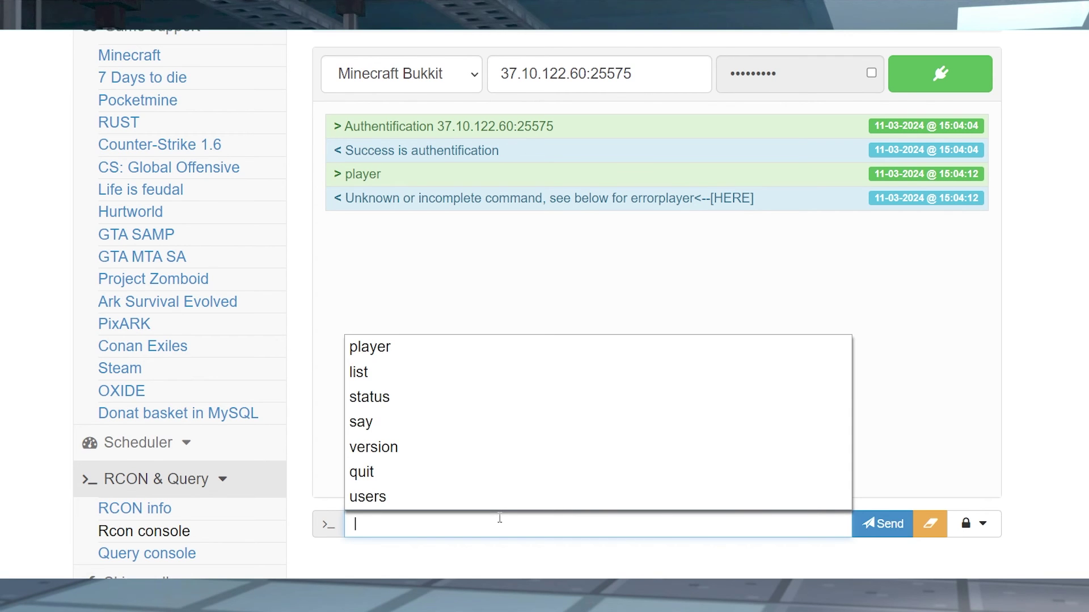
text(players)
key(Return)
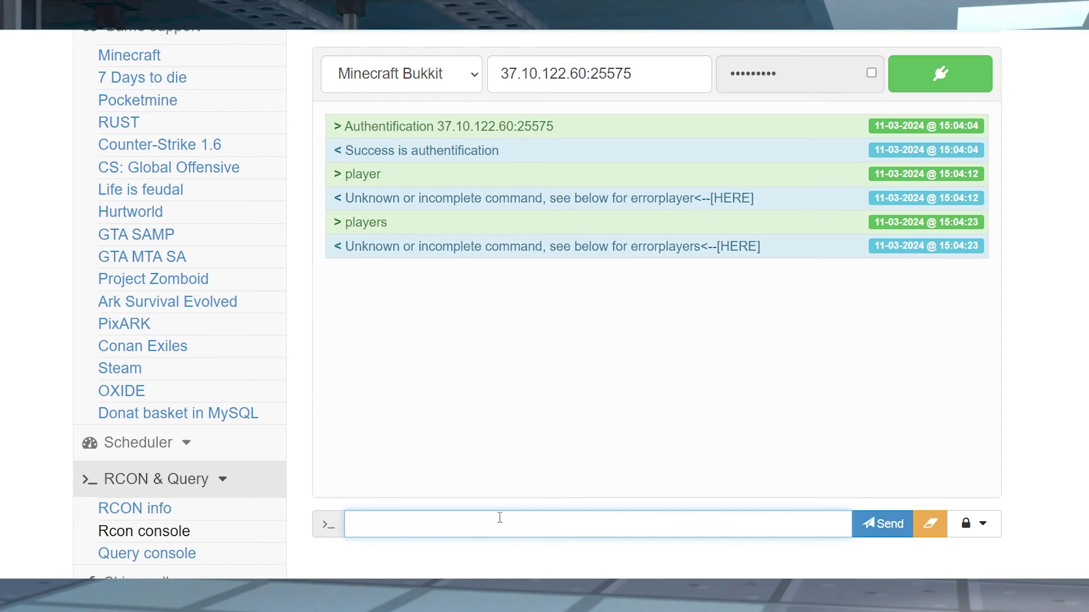
click(497, 528)
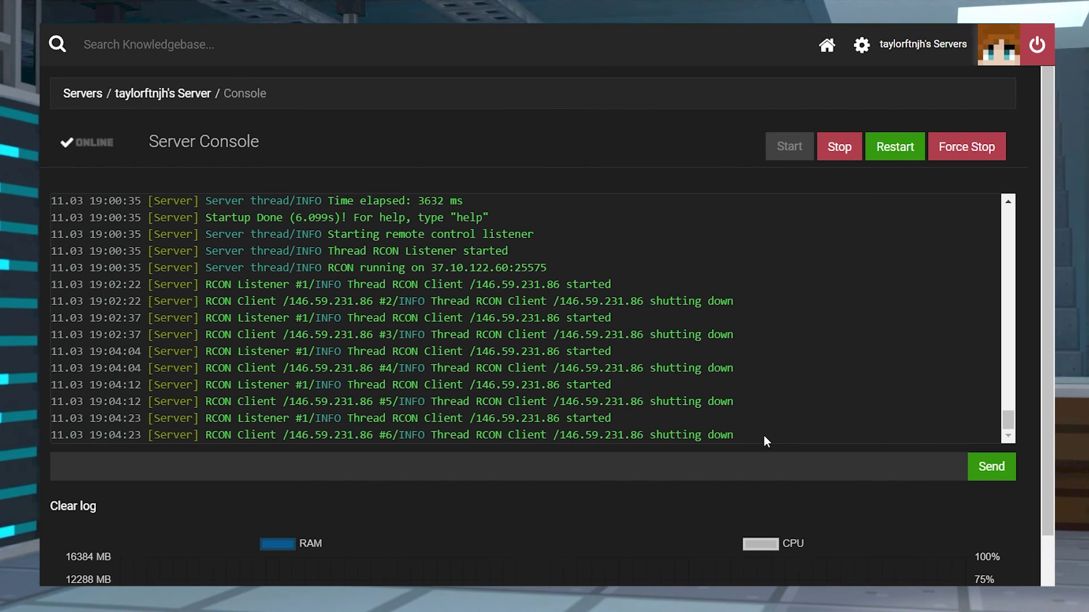
drag(763, 435, 58, 215)
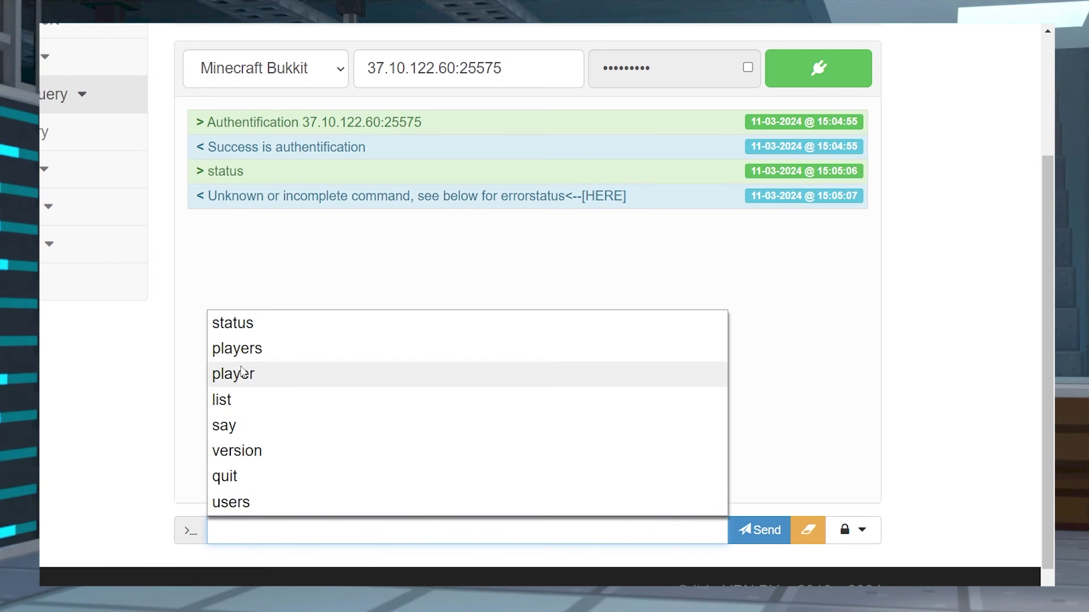
click(241, 401)
click(754, 530)
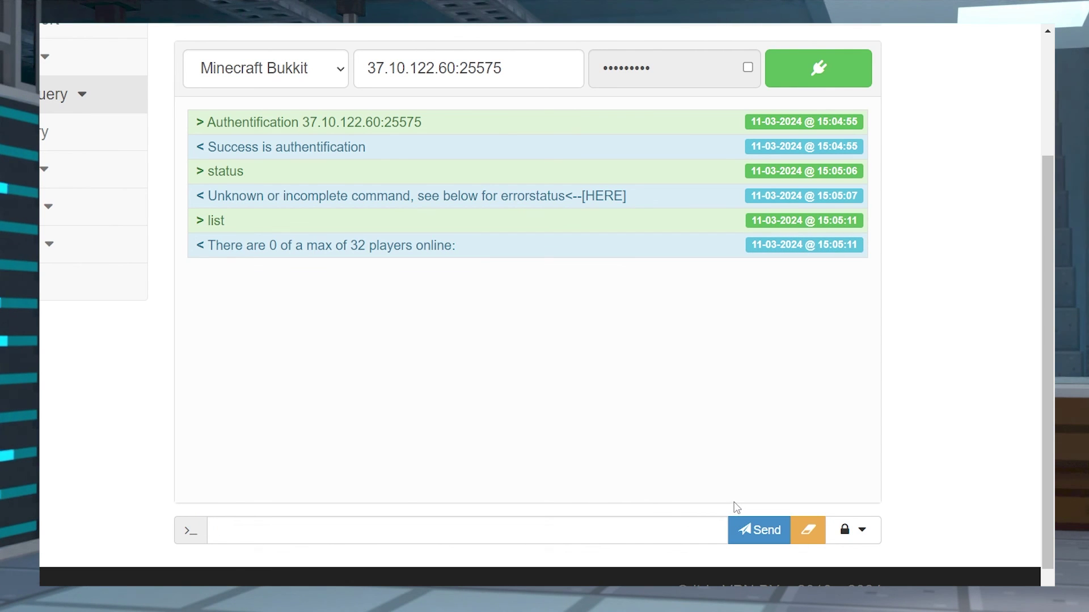